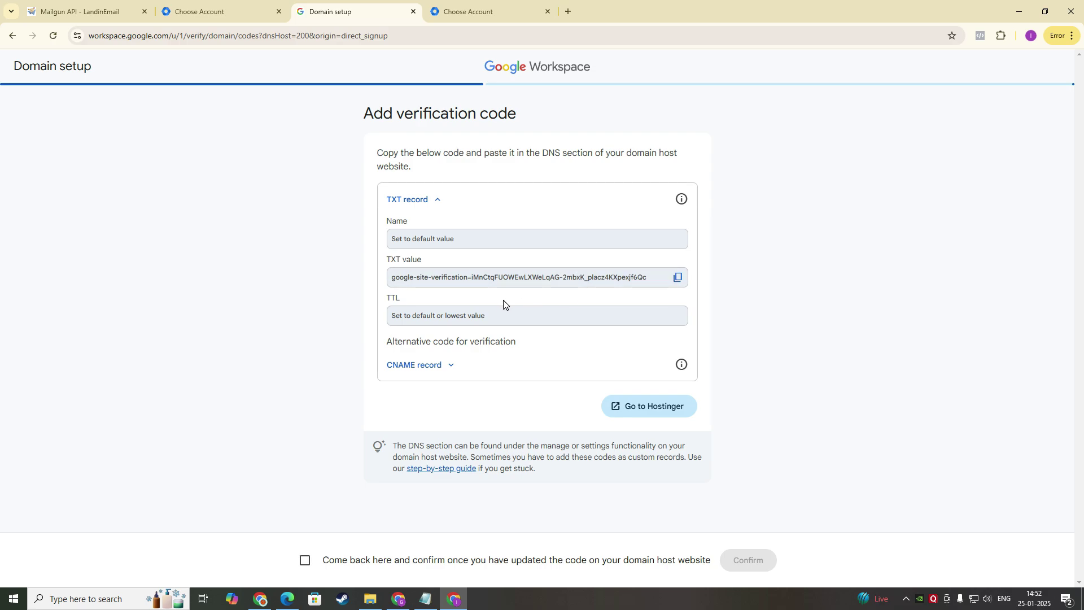
# Copy the TXT verification code from Google Workspace and add it as a TXT record for noooraaz.com in Hostinger
pyautogui.click(678, 278)
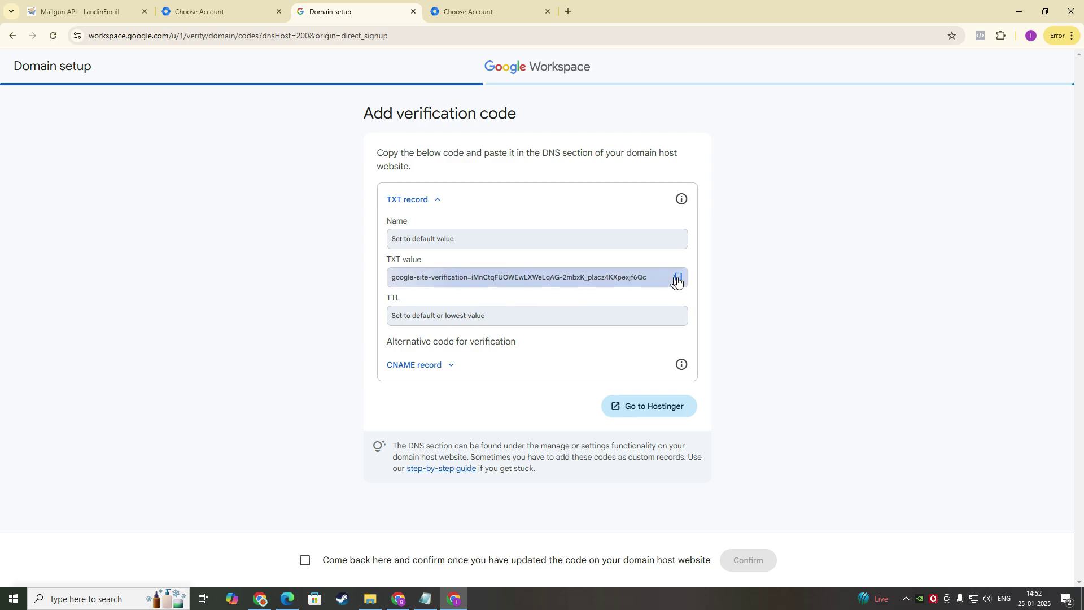
pyautogui.click(402, 601)
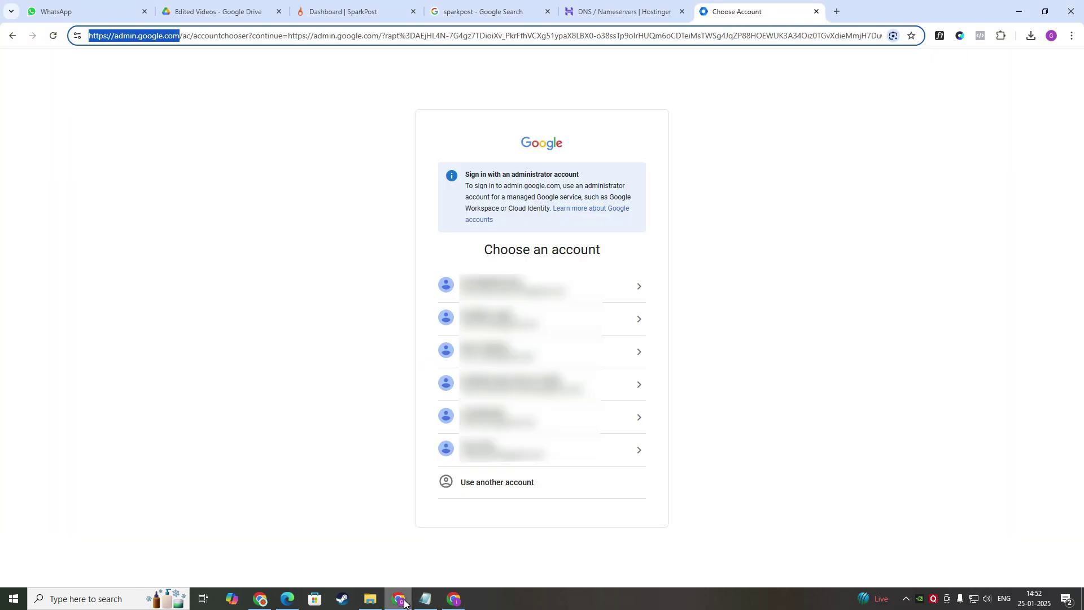
pyautogui.click(614, 5)
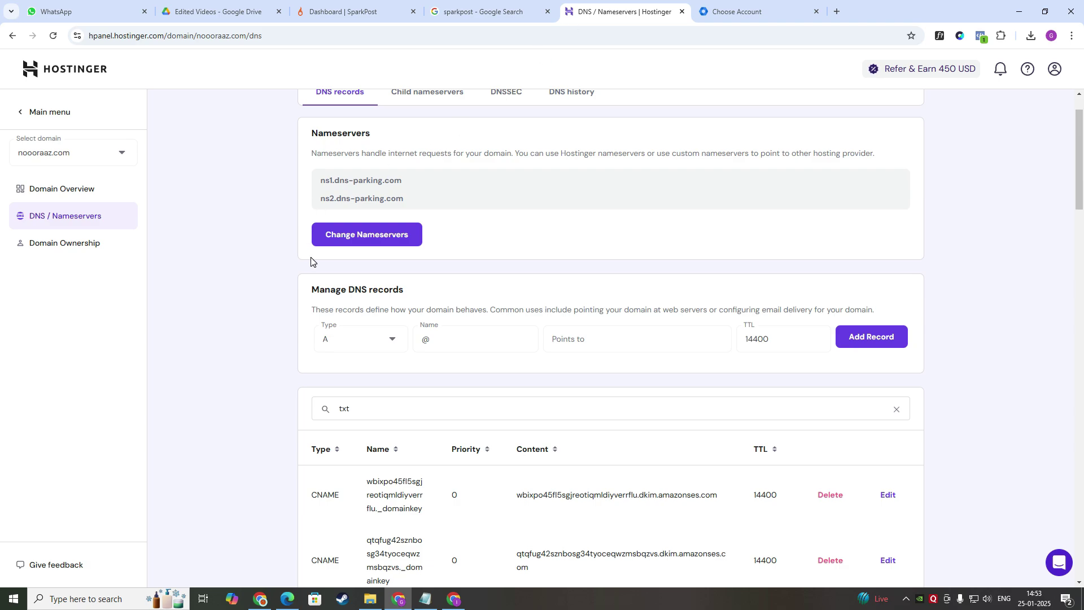
pyautogui.click(362, 339)
pyautogui.click(354, 502)
pyautogui.click(455, 602)
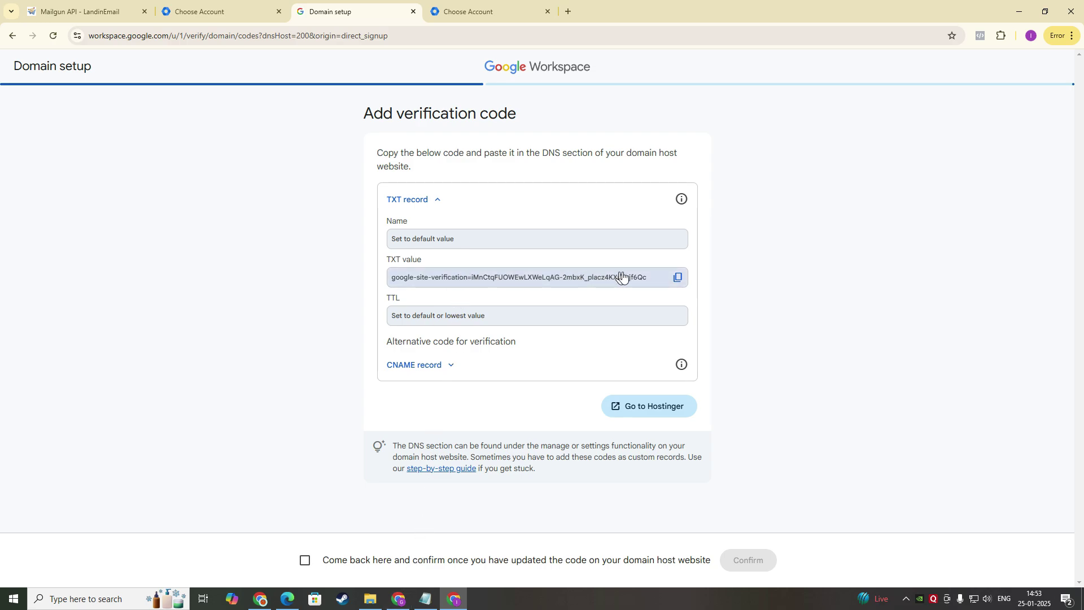
pyautogui.click(399, 600)
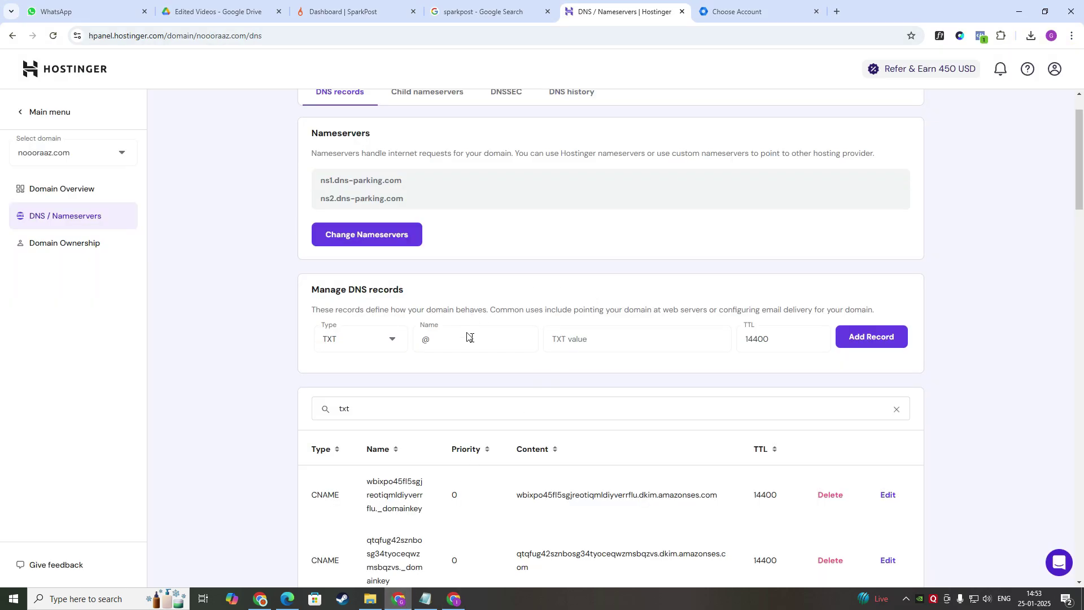
pyautogui.click(600, 343)
pyautogui.hotkey('ctrl', 'v')
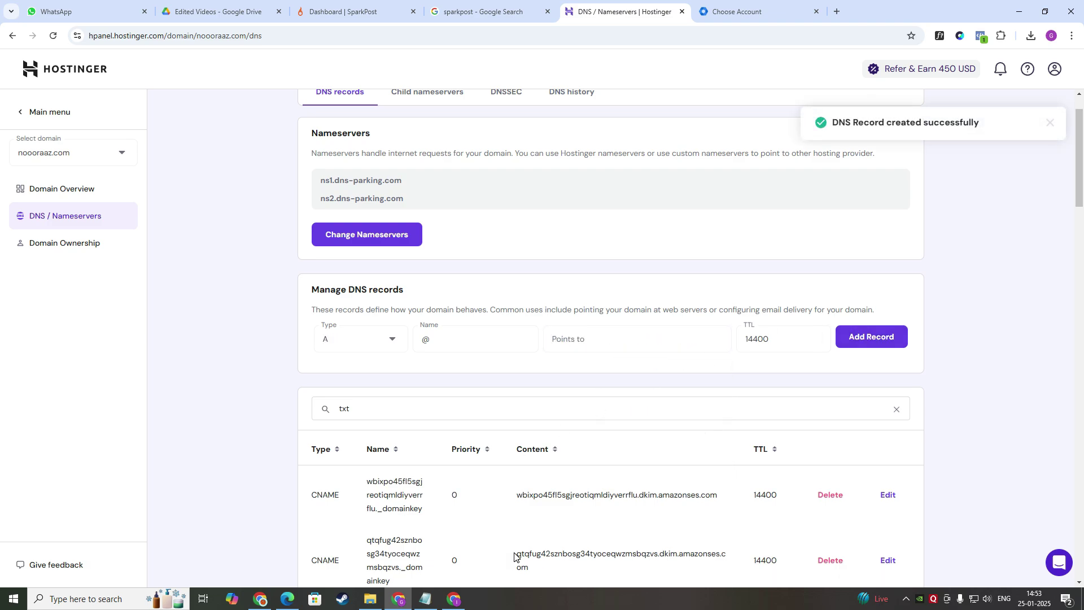
# Show the alternative CNAME verification record in Google Workspace, copy its name, and set the new Hostinger DNS record's type to CNAME
pyautogui.click(454, 600)
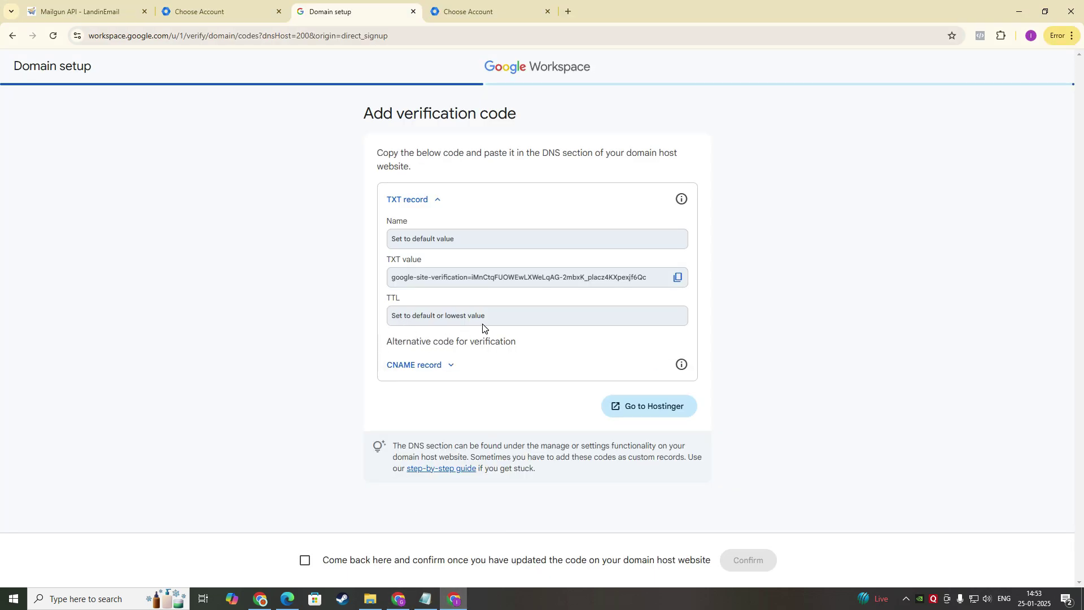
pyautogui.click(421, 365)
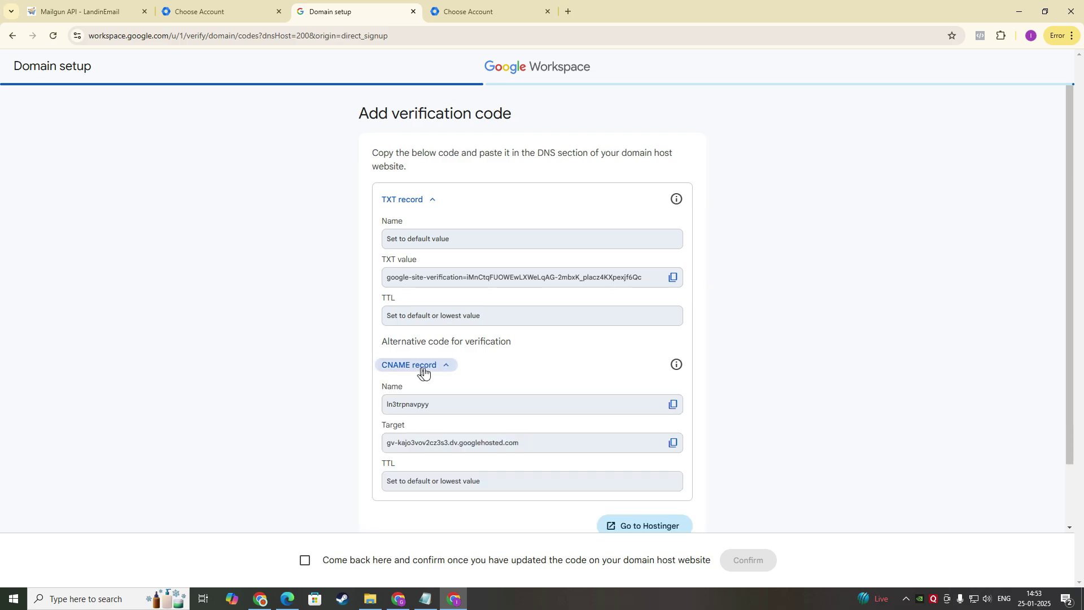
pyautogui.scroll(-2, 489, 358)
pyautogui.click(672, 334)
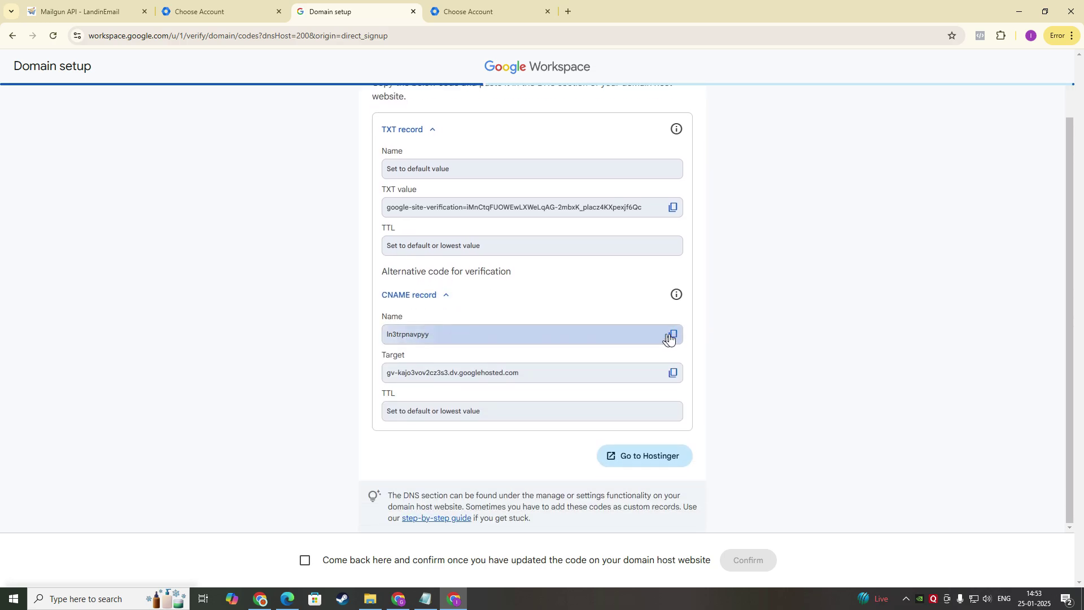
pyautogui.click(404, 602)
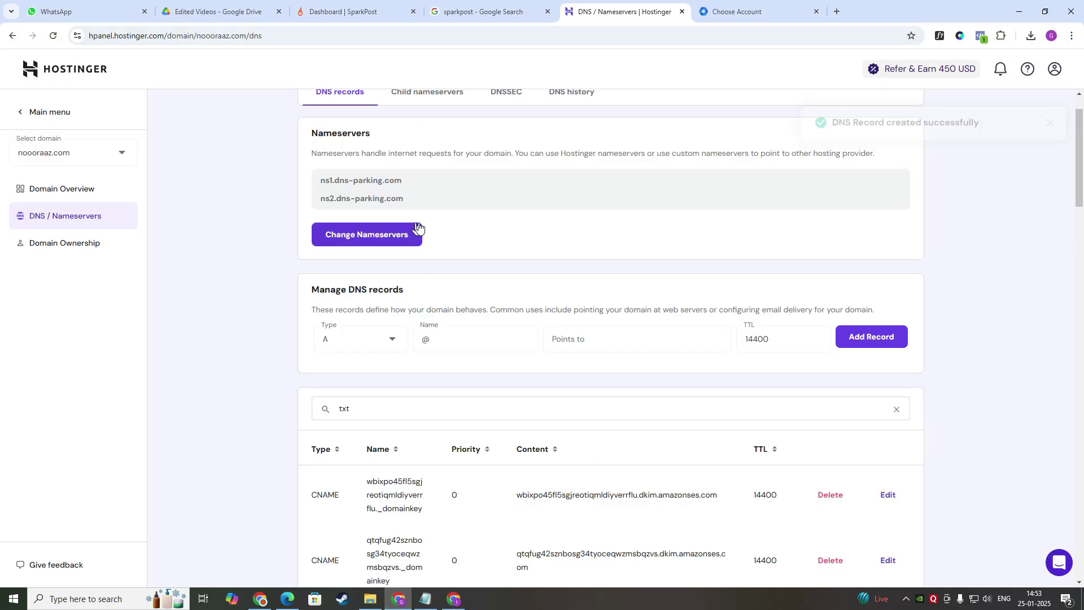
pyautogui.click(361, 340)
pyautogui.scroll(-1, 353, 500)
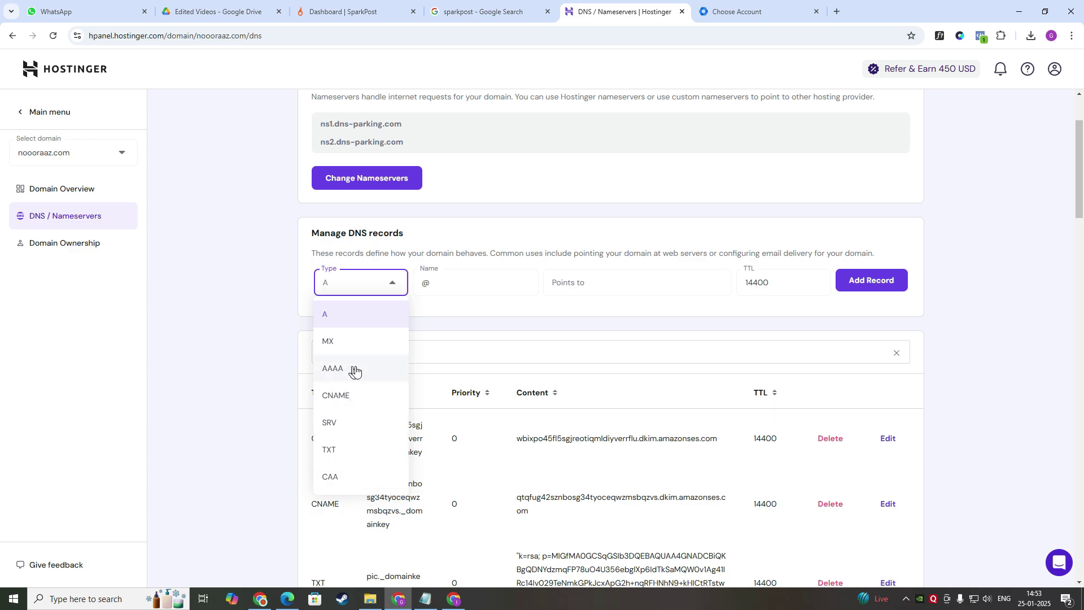
pyautogui.click(355, 400)
# Copy the CNAME verification target from Google Workspace and paste it as the new Hostinger record's target
pyautogui.click(455, 599)
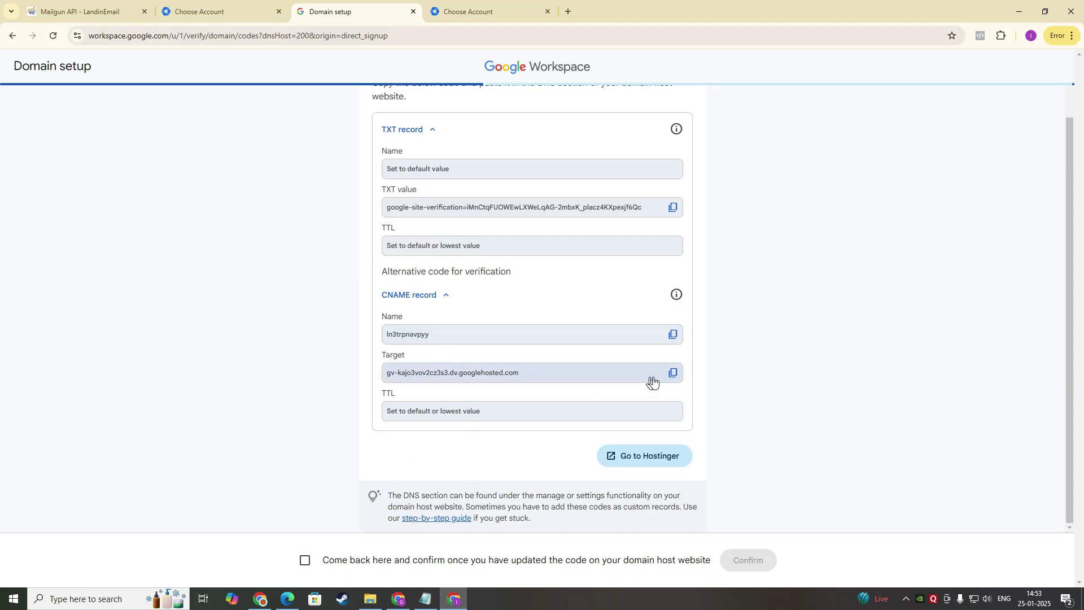
pyautogui.click(673, 373)
pyautogui.click(398, 599)
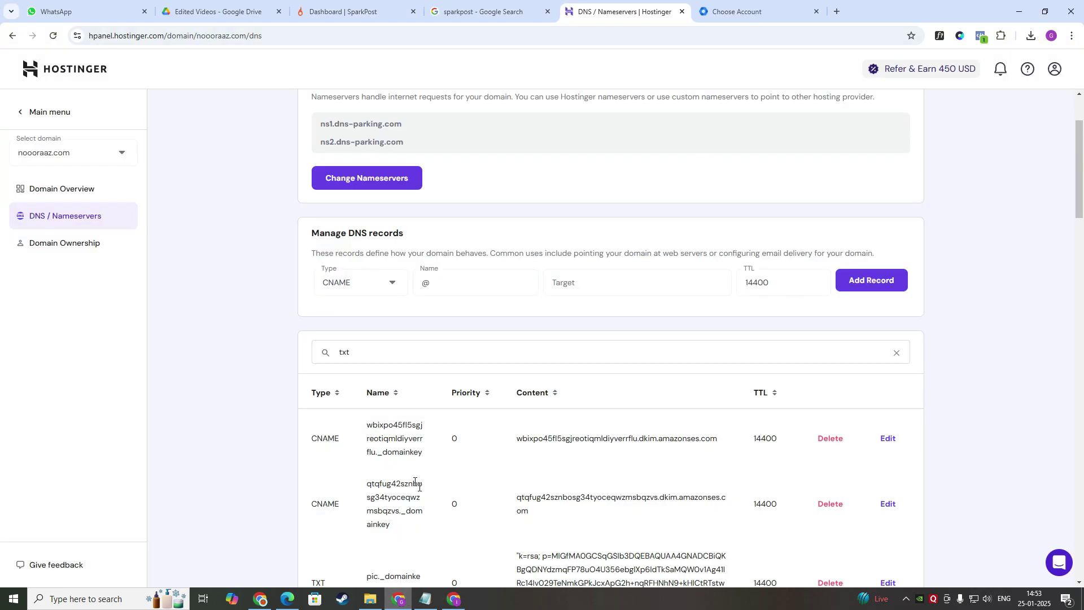
pyautogui.click(585, 286)
pyautogui.hotkey('ctrl', 'v')
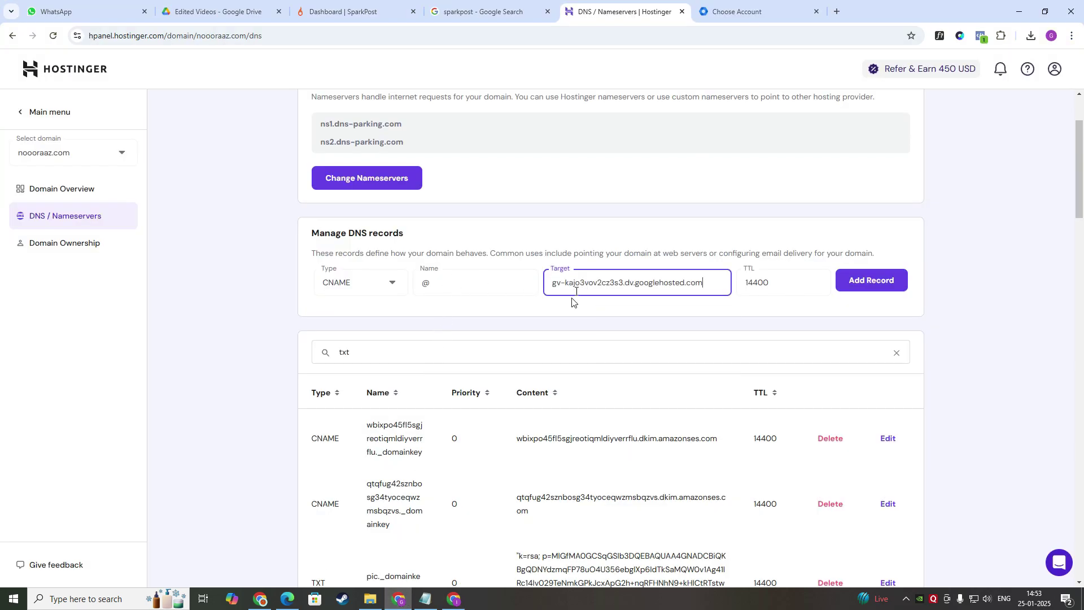
# Replace the Hostinger CNAME record's name with the verification name copied from Google Workspace and add the record
pyautogui.click(454, 600)
pyautogui.click(673, 334)
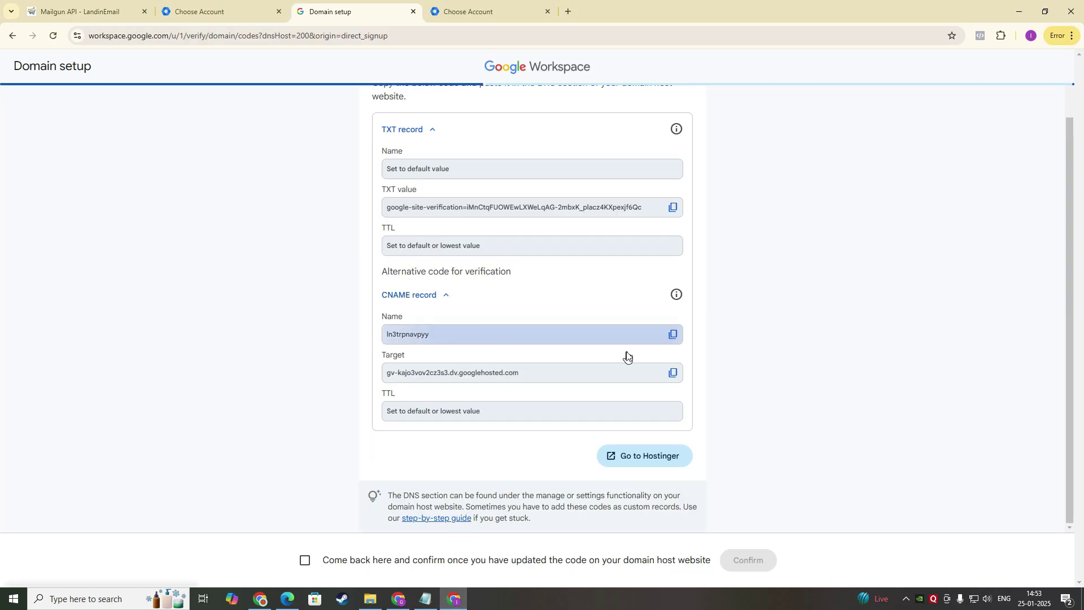
pyautogui.click(398, 599)
pyautogui.doubleClick(483, 280)
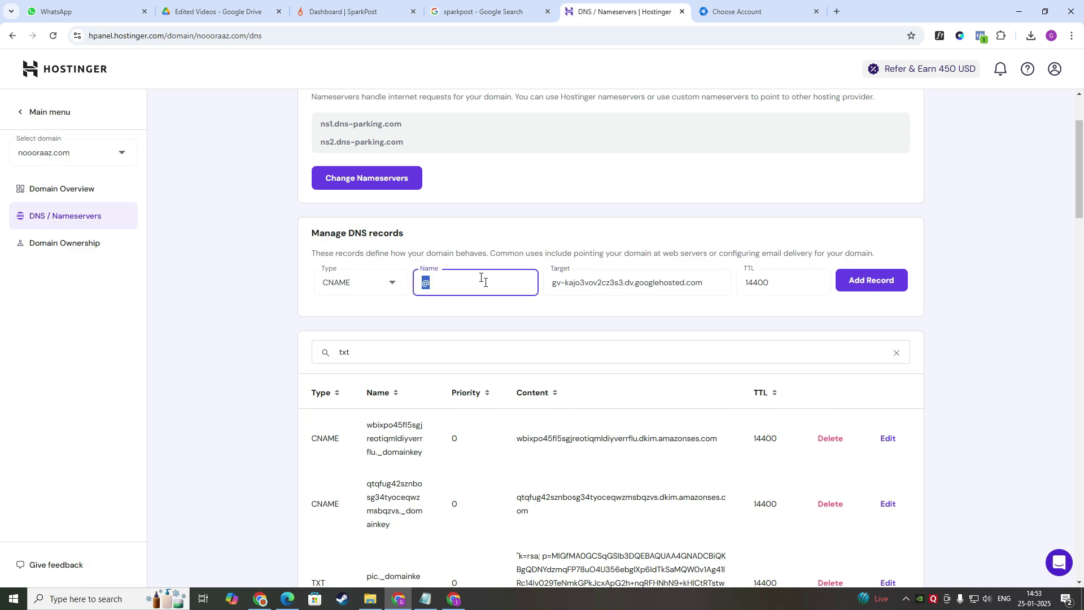
pyautogui.hotkey('ctrl', 'v')
pyautogui.click(454, 599)
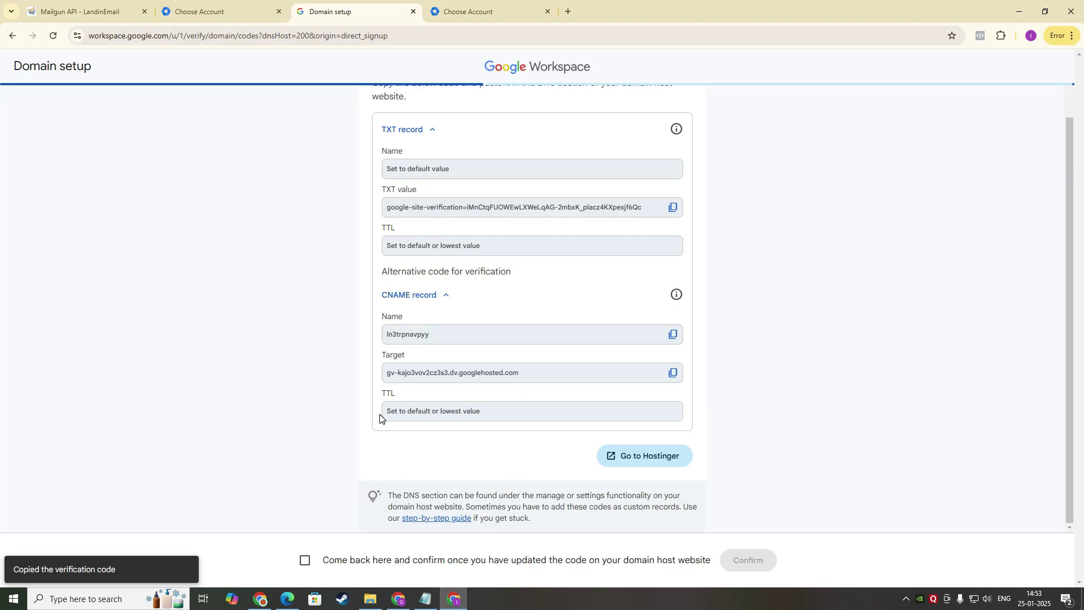
pyautogui.click(398, 599)
pyautogui.click(879, 282)
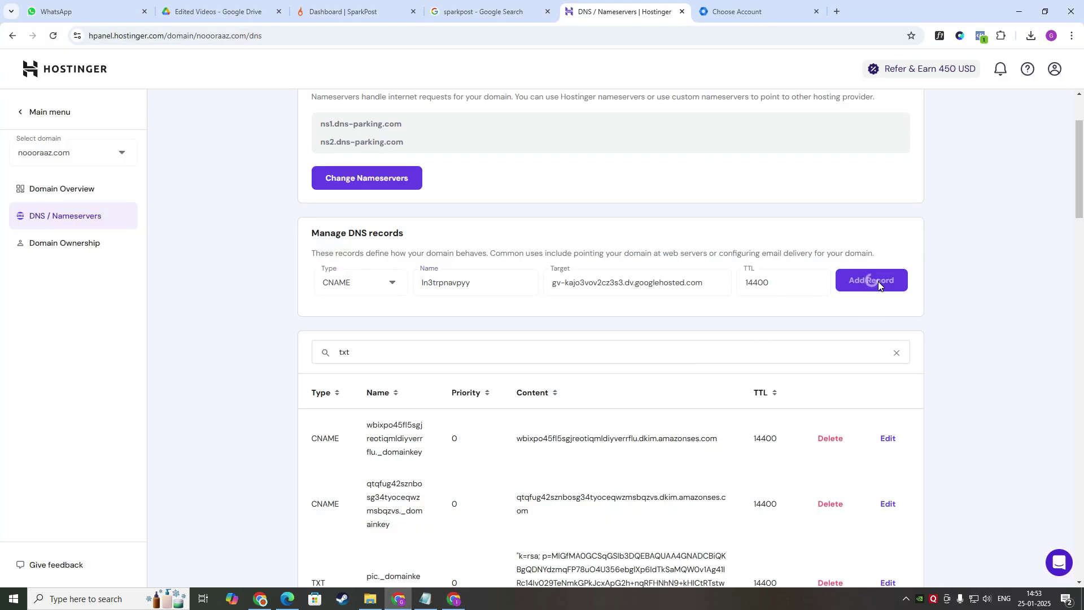
# Return to the Google Workspace domain setup and confirm that the verification code has been updated at the domain host
pyautogui.click(465, 601)
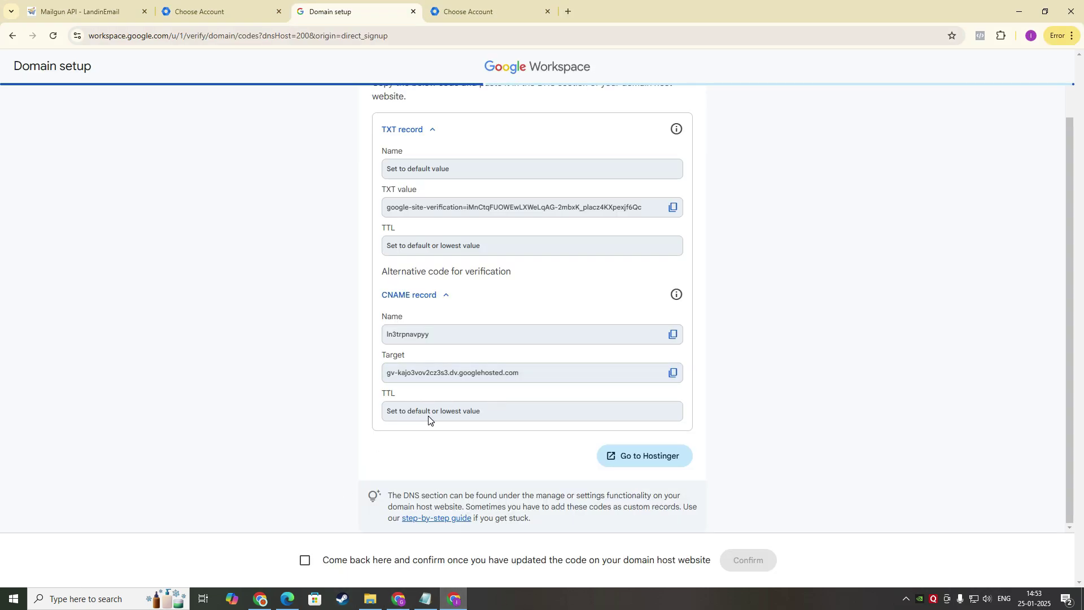
pyautogui.click(308, 560)
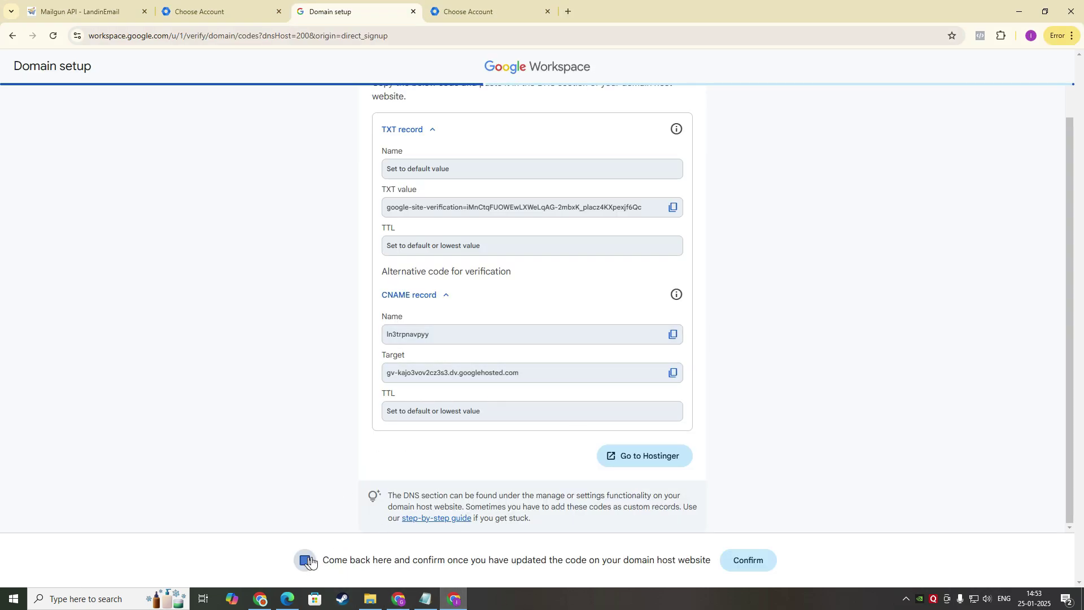
pyautogui.click(745, 560)
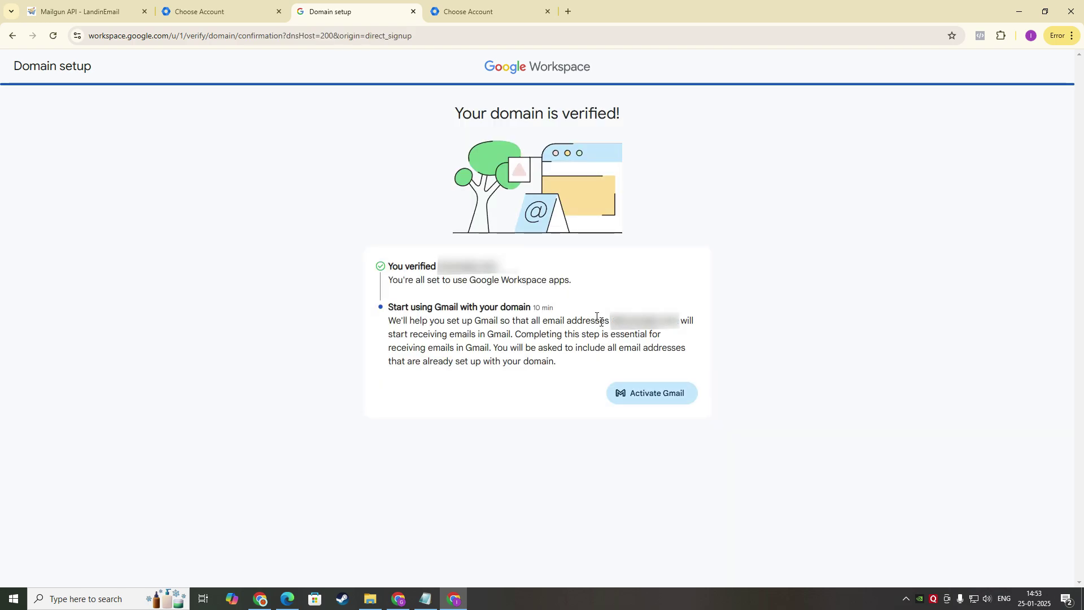
# Start the Gmail setup for the domain and proceed with activation without adding further users
pyautogui.click(663, 395)
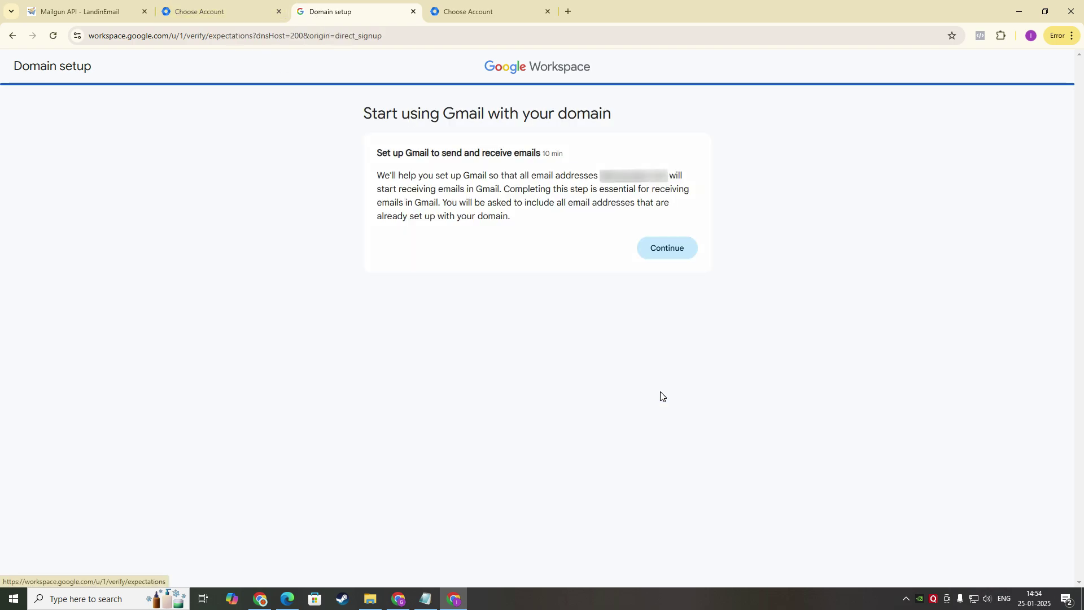
pyautogui.click(660, 252)
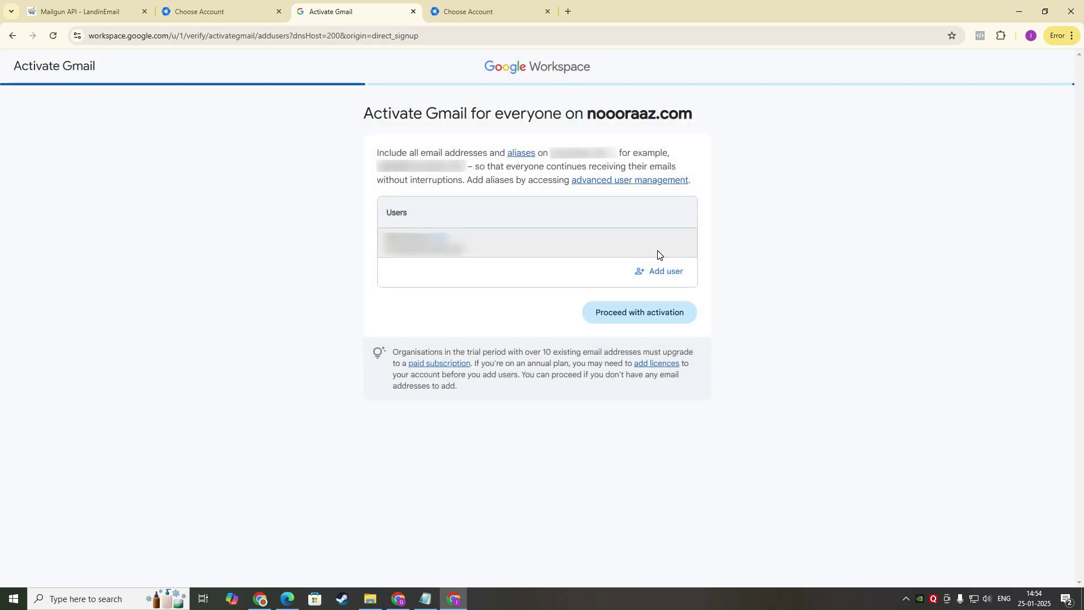
pyautogui.click(629, 316)
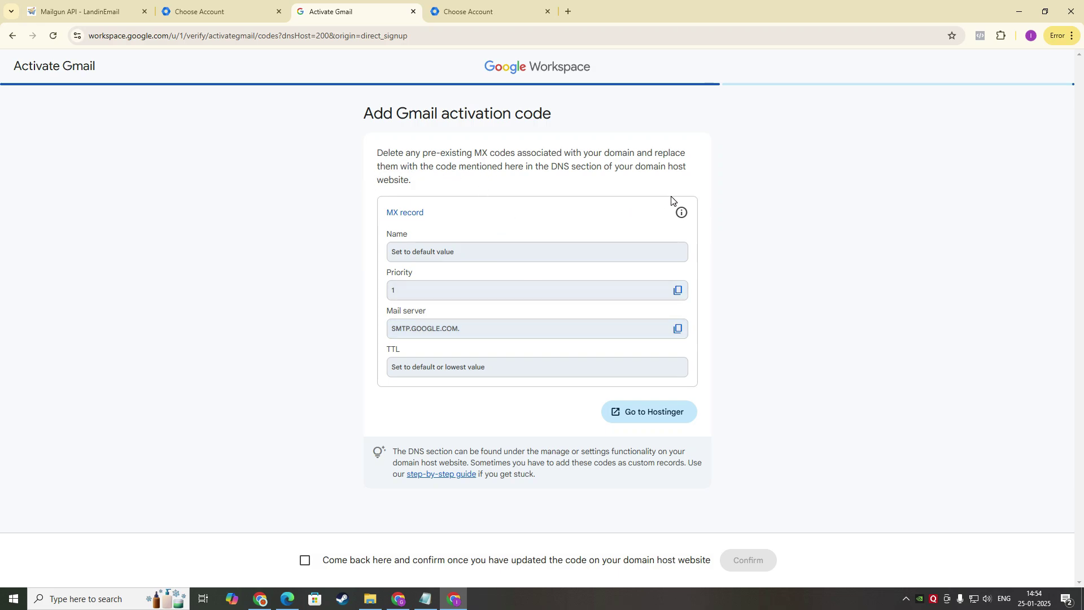
# Copy the MX priority from the Gmail activation page and set the new Hostinger DNS record's type to MX
pyautogui.click(678, 291)
pyautogui.click(398, 598)
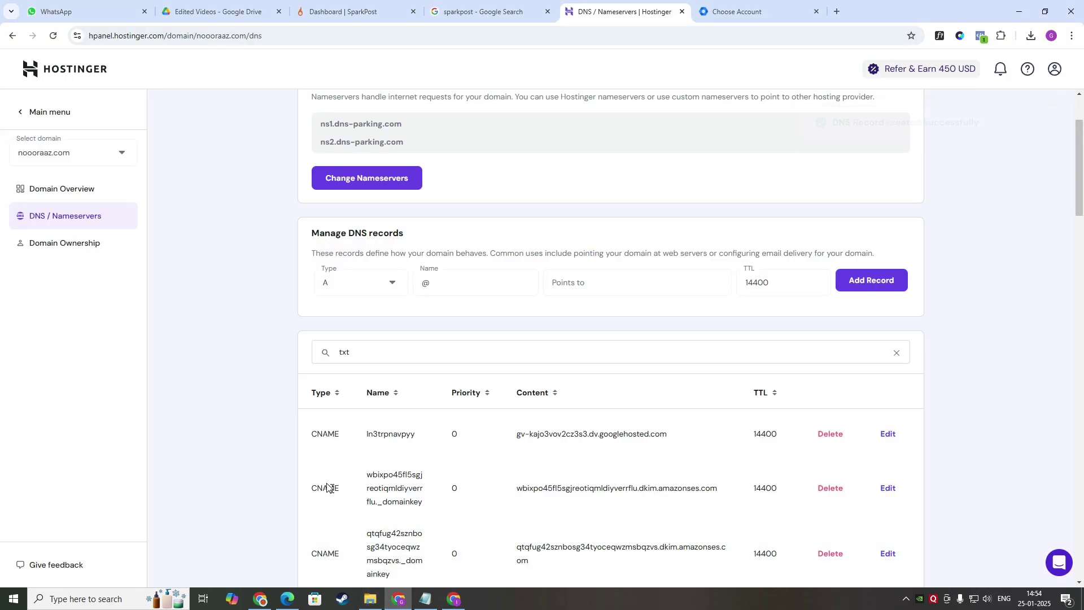
pyautogui.click(354, 290)
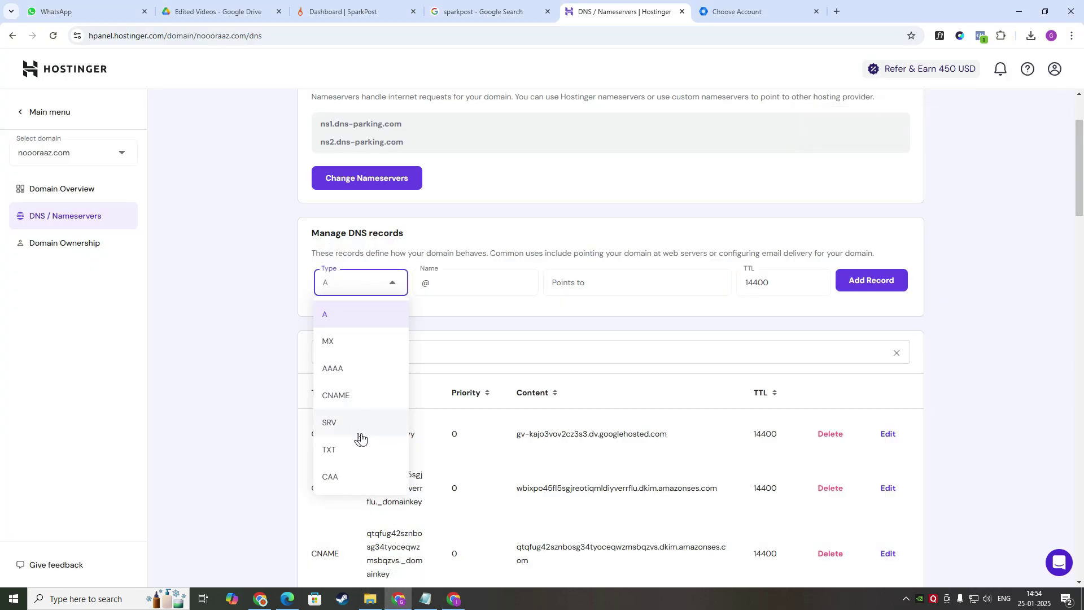
pyautogui.scroll(-1, 360, 421)
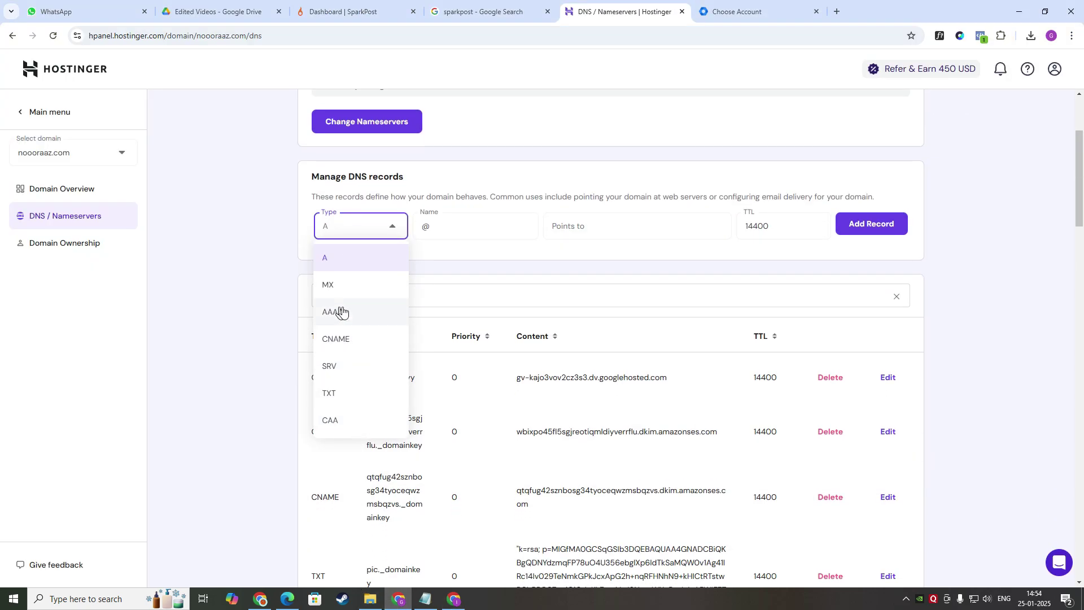
pyautogui.click(334, 286)
# Copy the mail server from the Gmail activation page and enter SMTP.GOOGLE.COM. as the Hostinger MX record's mail server
pyautogui.click(455, 599)
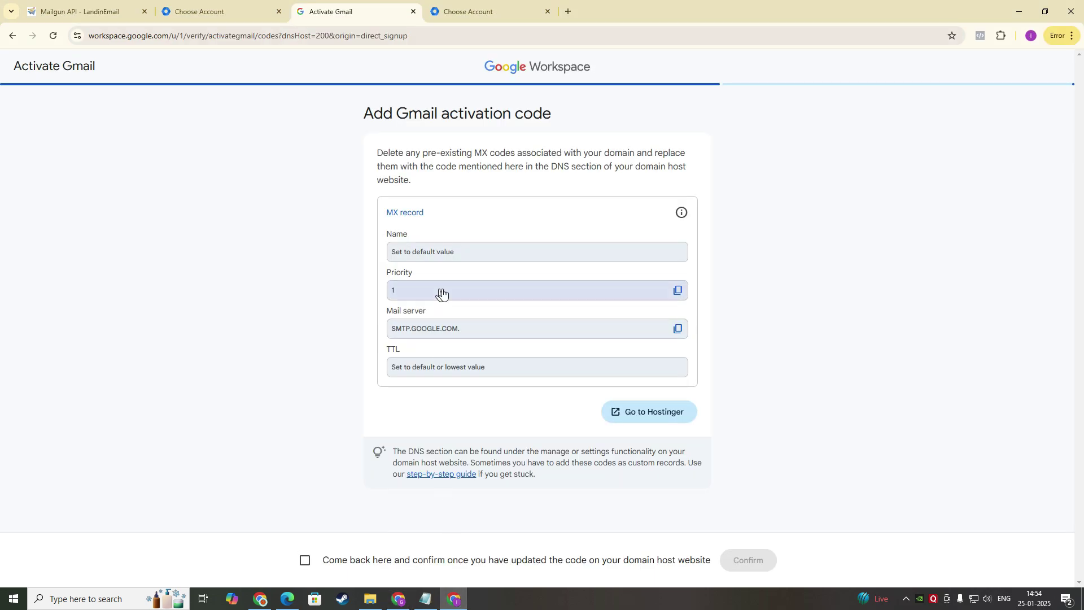
pyautogui.click(677, 328)
pyautogui.click(398, 598)
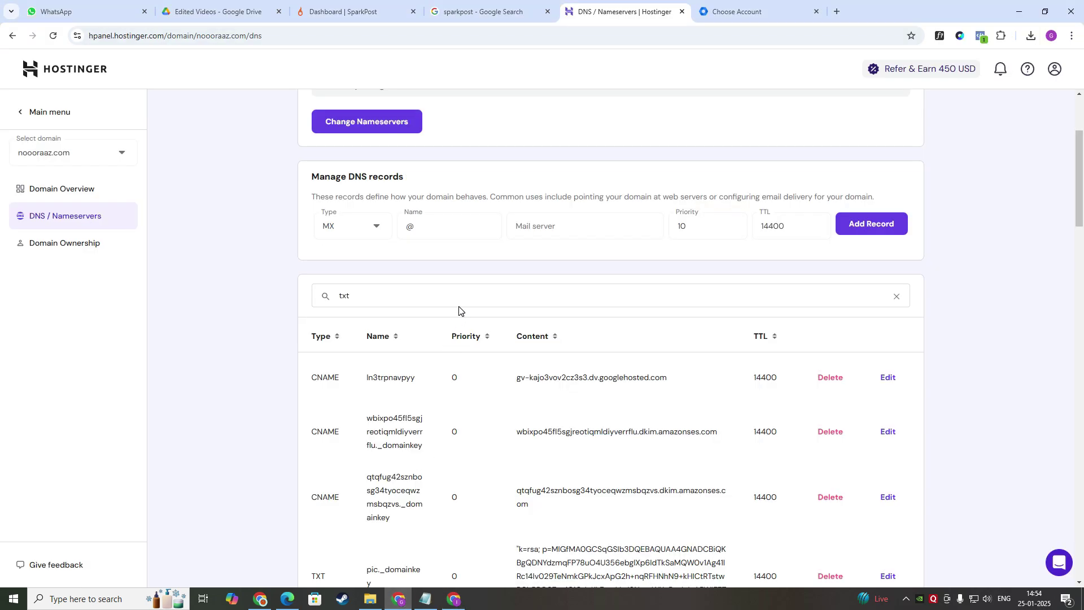
pyautogui.click(567, 229)
pyautogui.hotkey('ctrl', 'v')
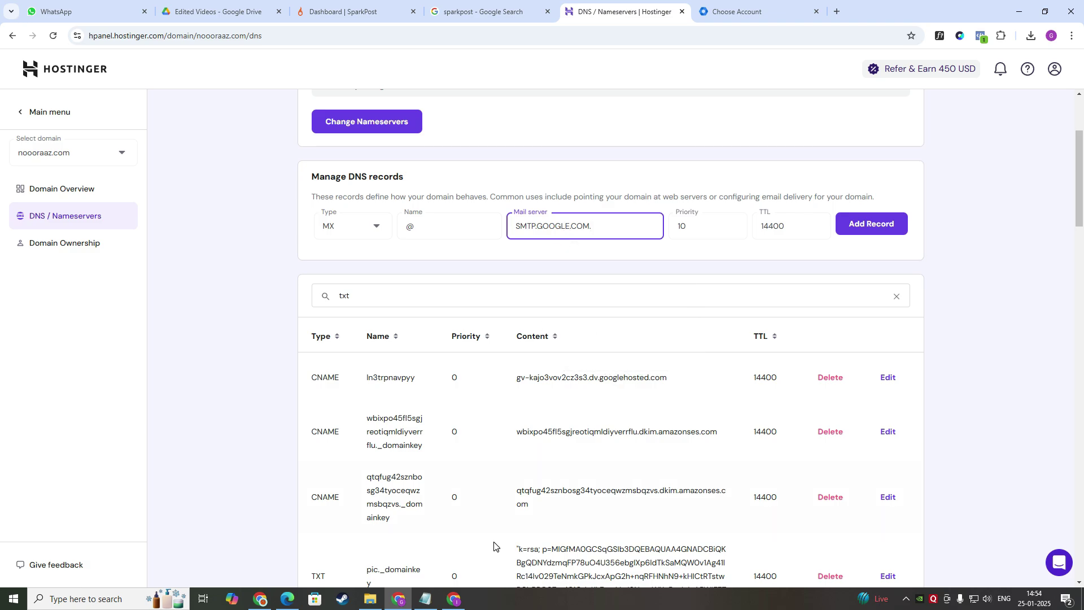
# Add the Hostinger MX record with priority 1, and return to the Gmail activation page in Google Workspace
pyautogui.click(455, 599)
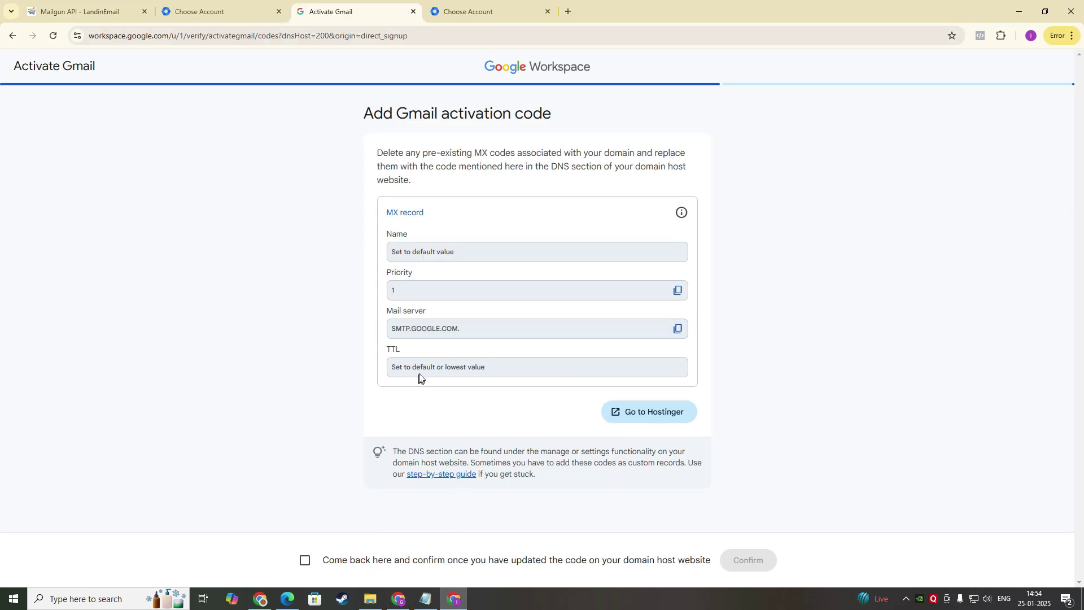
pyautogui.click(398, 598)
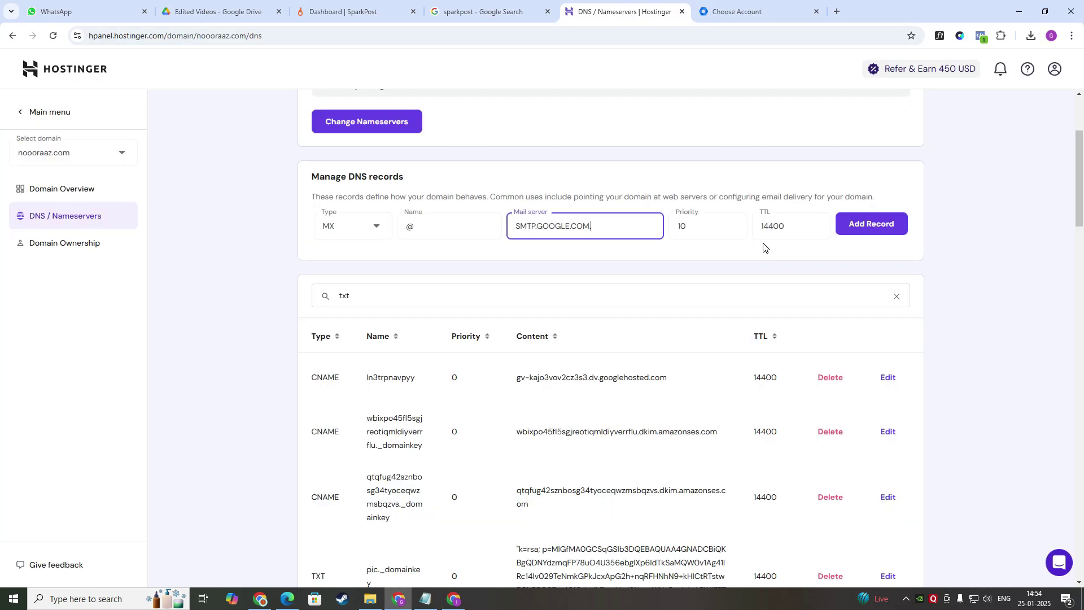
pyautogui.click(727, 226)
pyautogui.write('1')
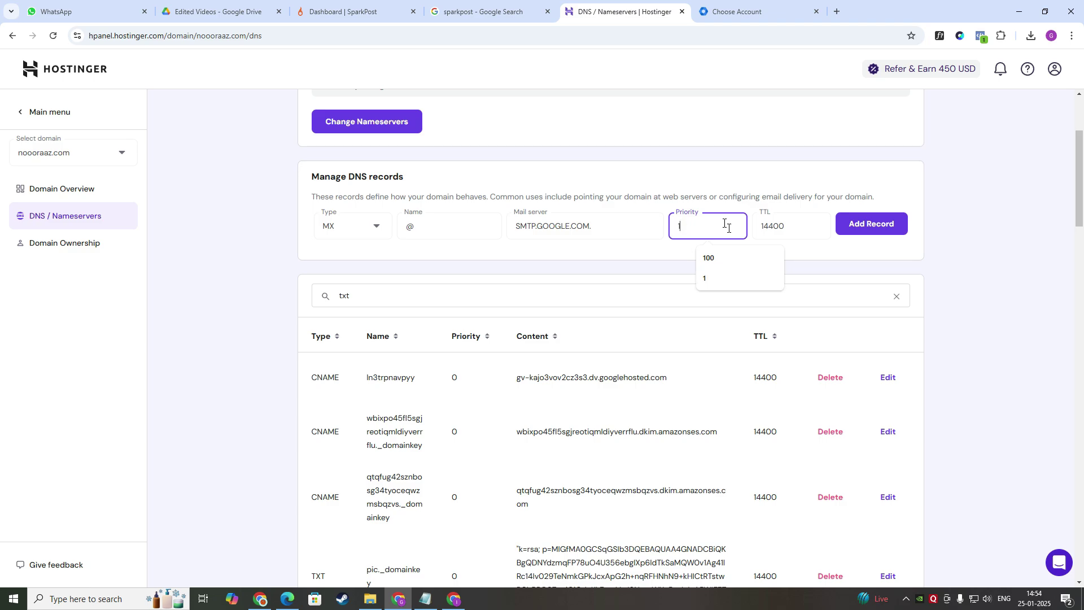
pyautogui.click(855, 225)
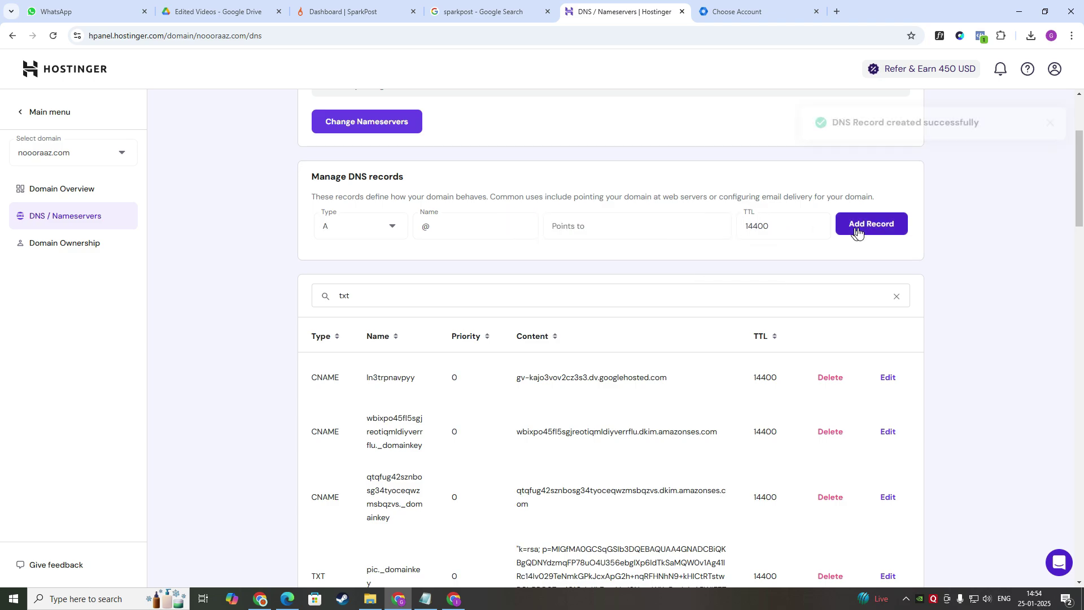
pyautogui.click(454, 599)
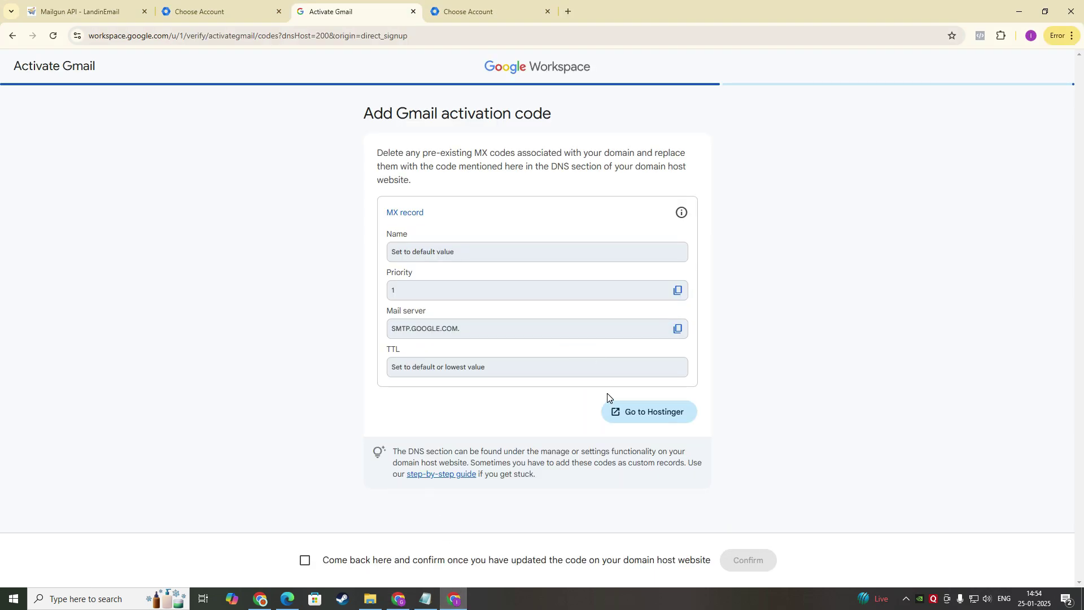
# Confirm in Google Workspace that the MX code is updated, and reload the domain's DNS page in Hostinger before returning to Workspace
pyautogui.click(372, 558)
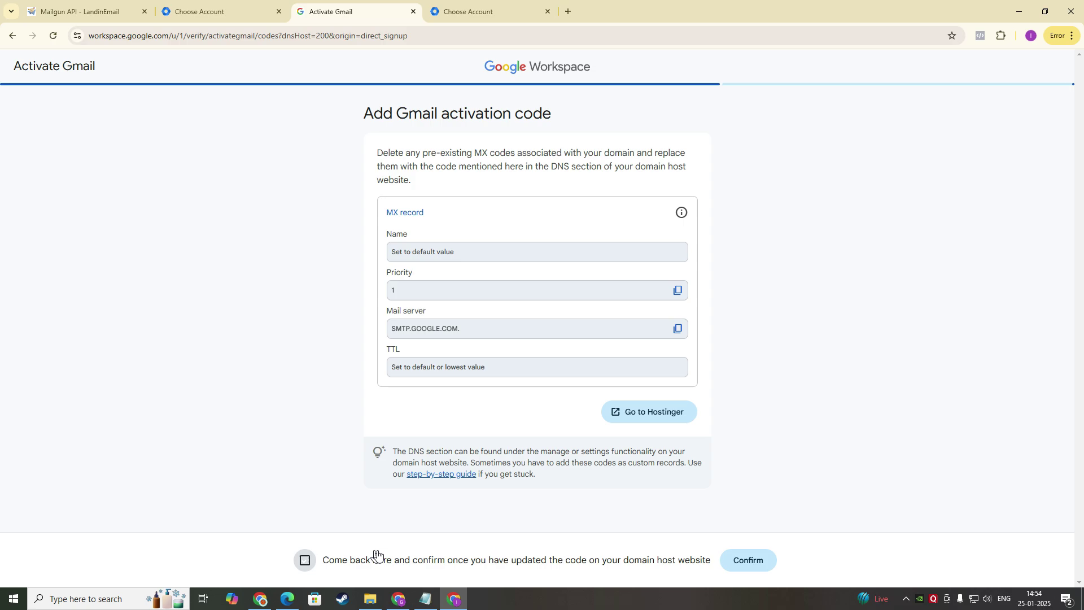
pyautogui.click(735, 563)
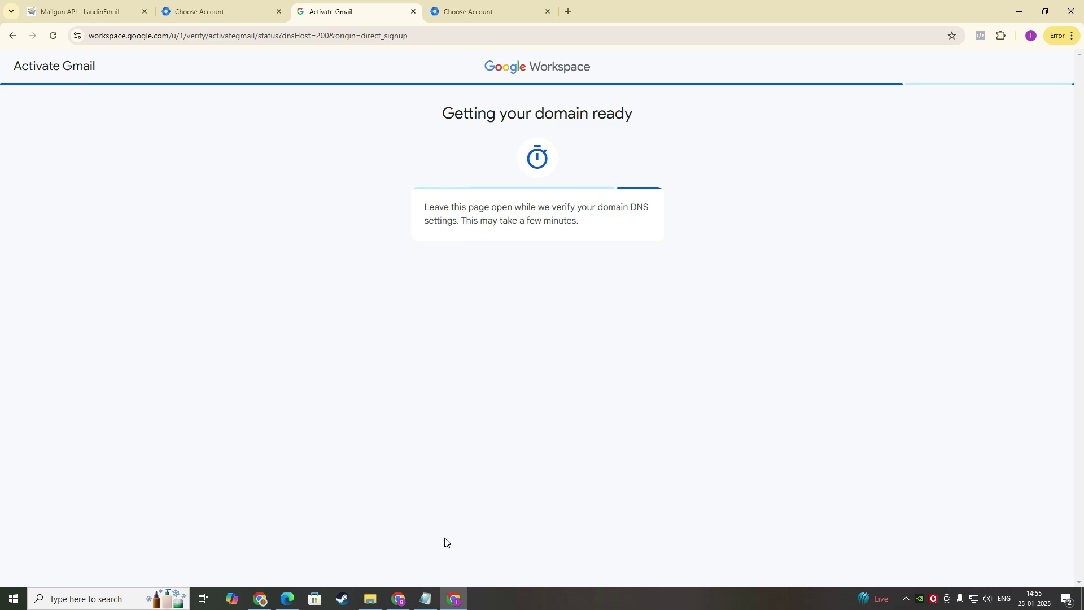
pyautogui.click(397, 598)
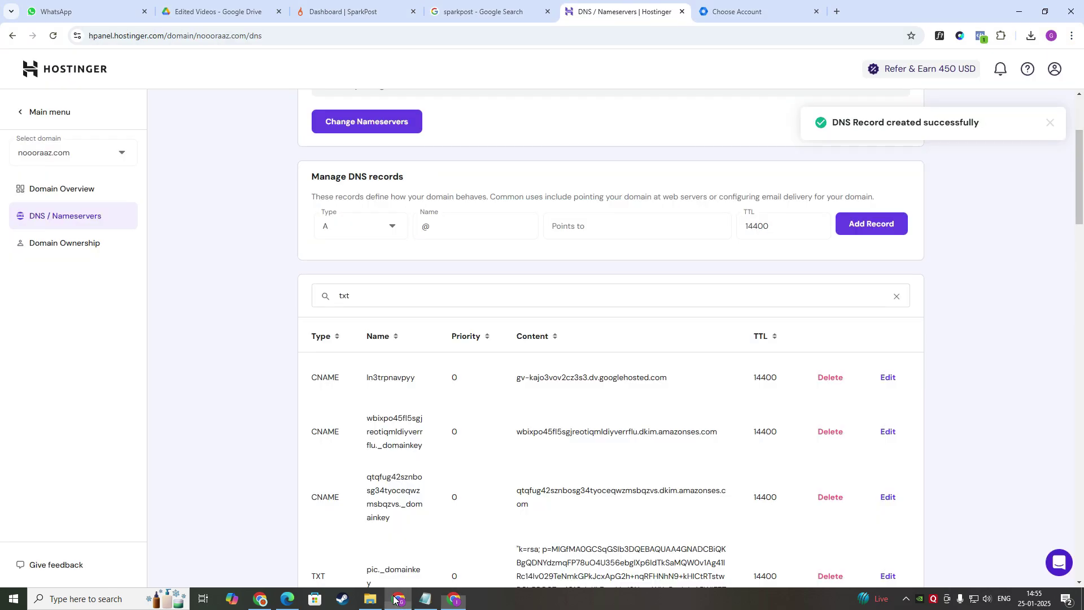
pyautogui.click(53, 36)
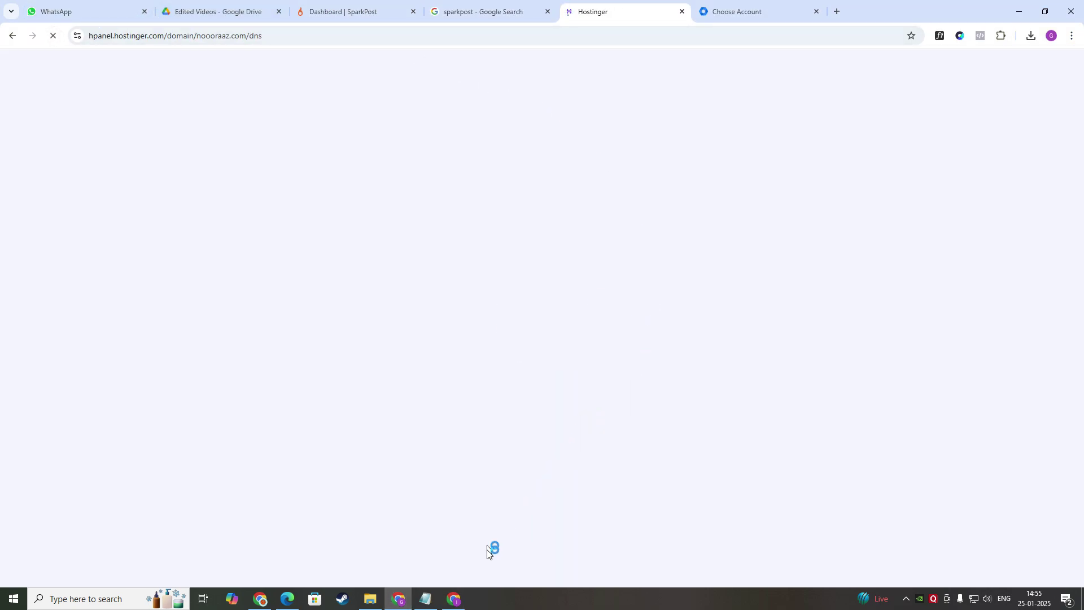
pyautogui.click(457, 602)
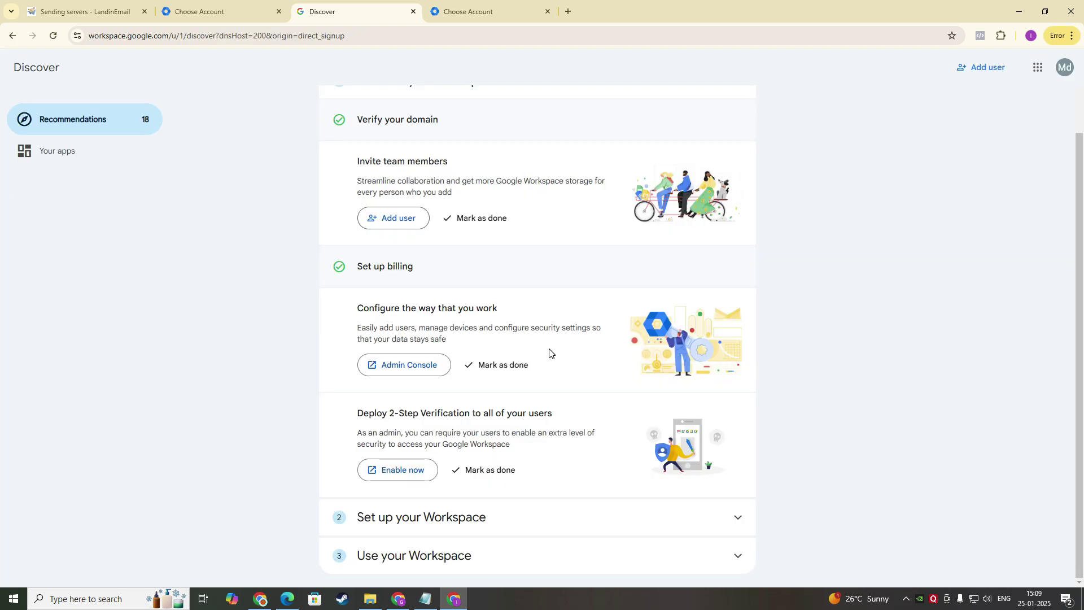
# Start enabling 2-Step Verification for the account from the "Set up your Workspace" recommendations
pyautogui.click(558, 508)
pyautogui.scroll(-6, 513, 491)
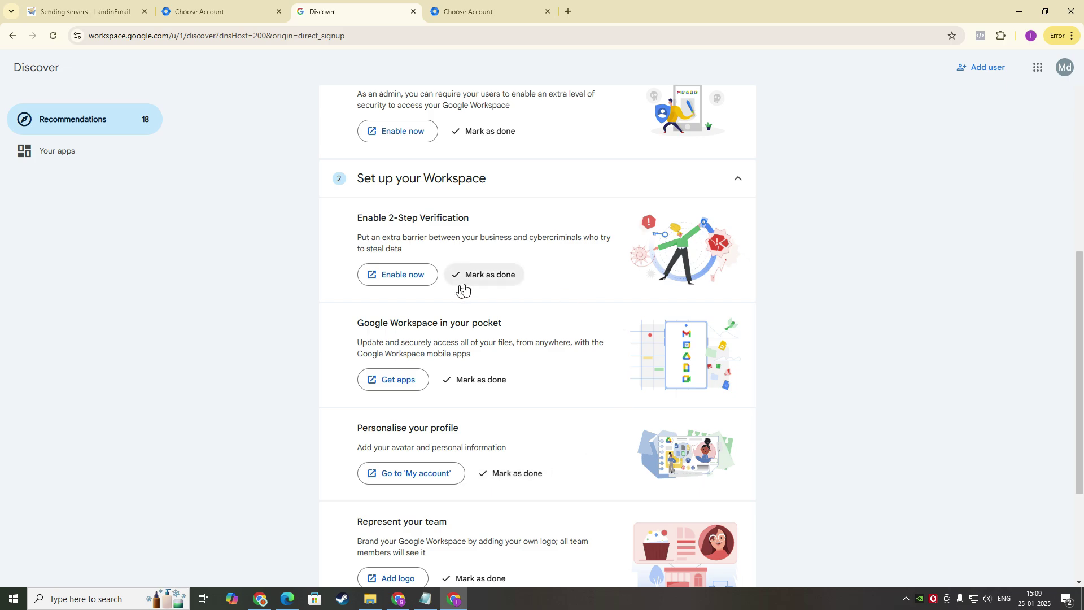
pyautogui.click(375, 274)
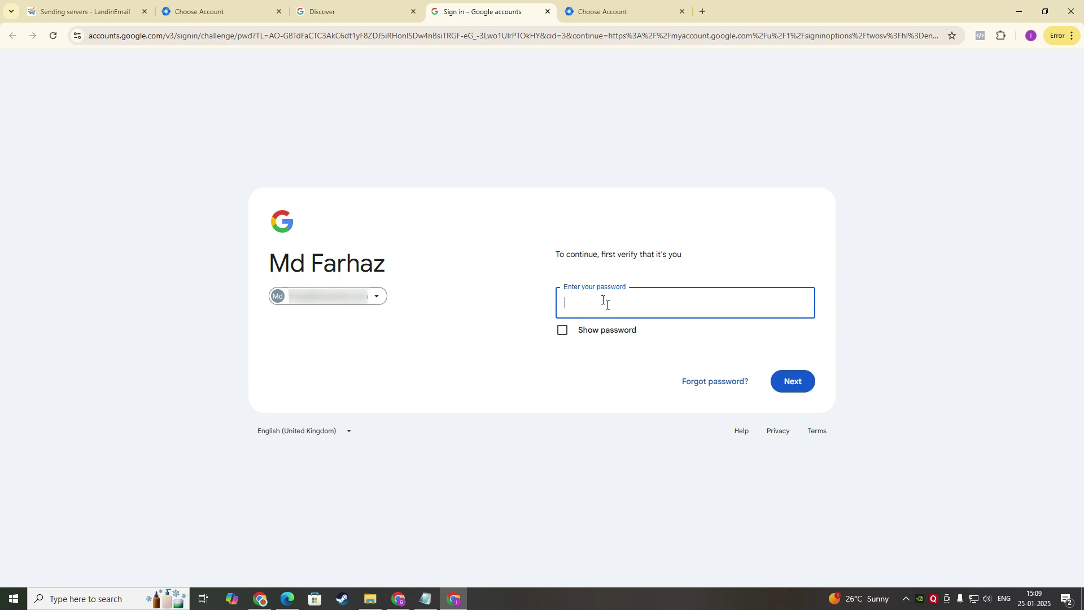
# Verify the account identity by entering the account password saved in Notepad, and submit it
pyautogui.click(437, 600)
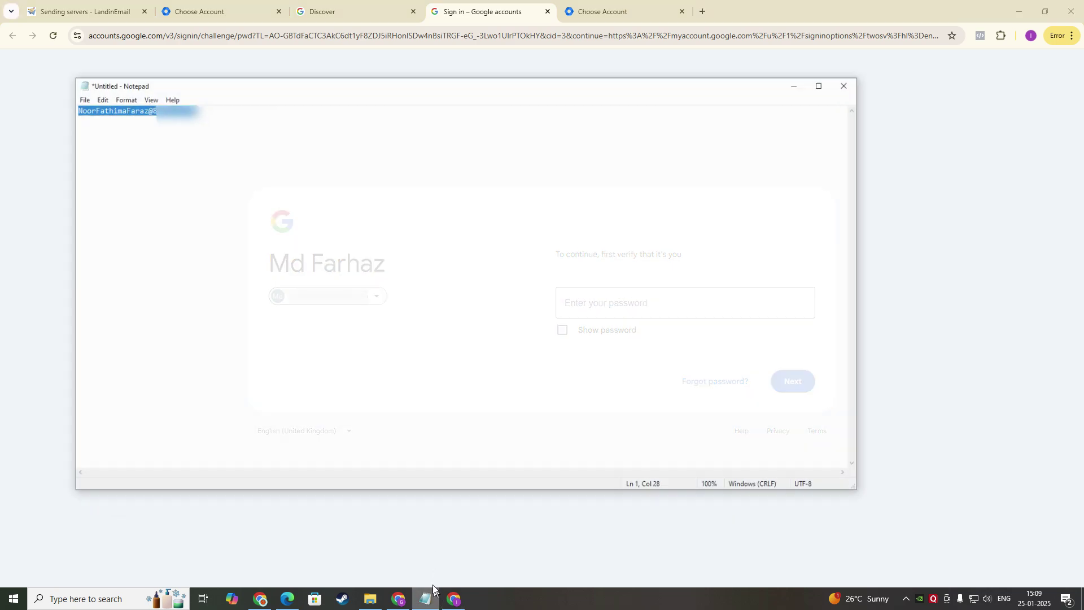
pyautogui.click(803, 67)
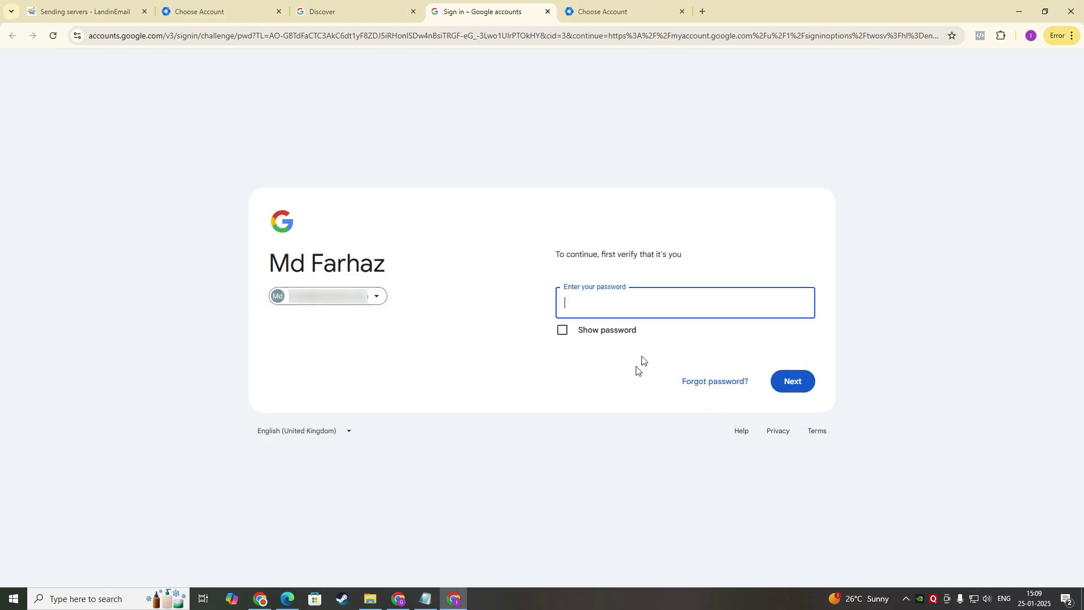
pyautogui.hotkey('ctrl', 'v')
pyautogui.click(799, 390)
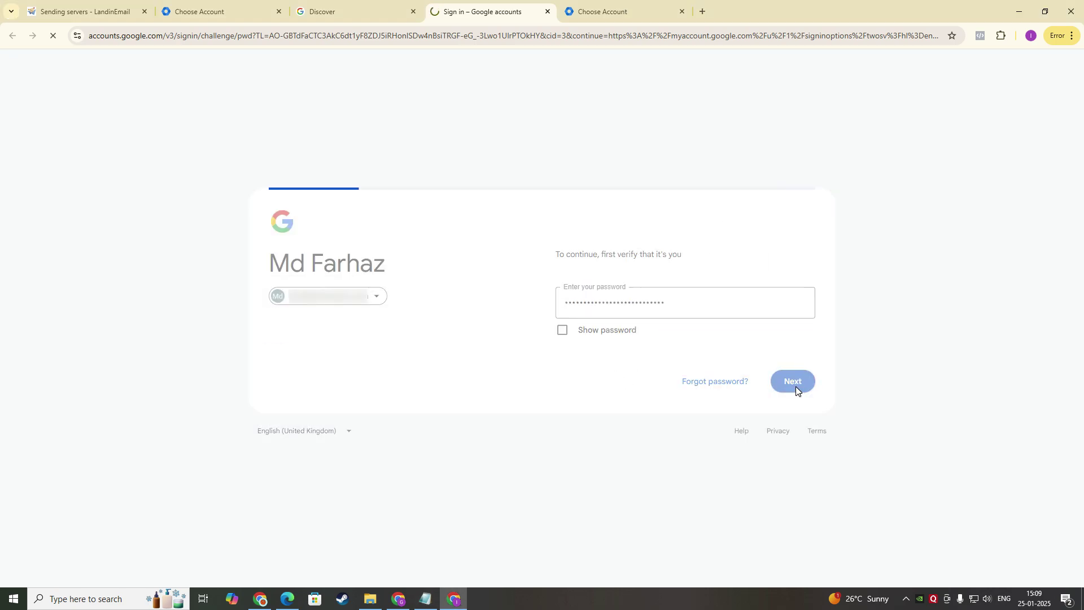
# Turn on 2-Step Verification and submit the phone number with country code India (+91), receiving codes by text message
pyautogui.scroll(-1, 452, 362)
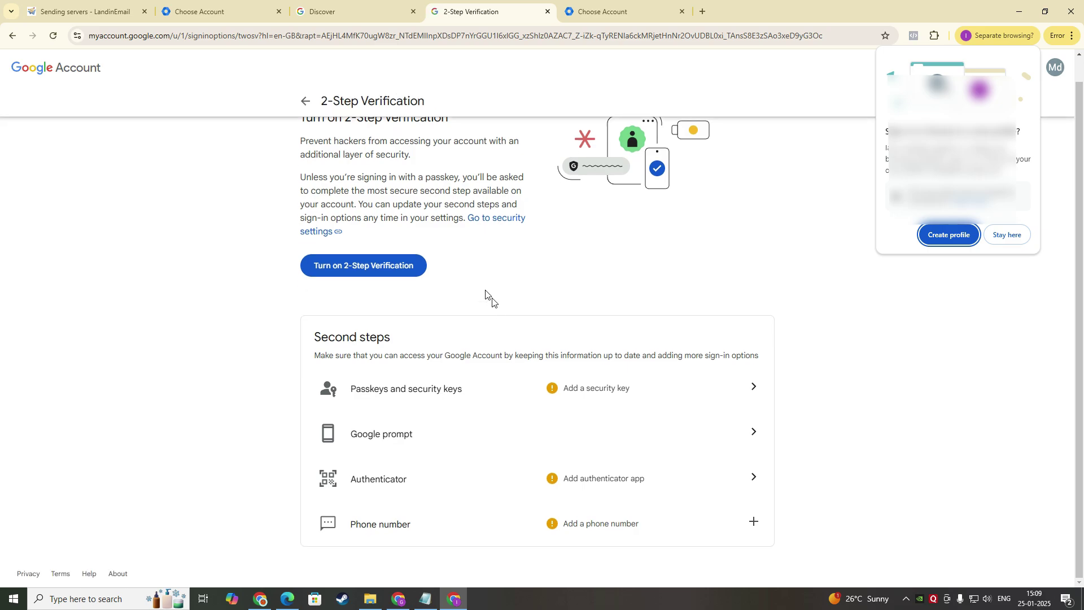
pyautogui.click(364, 270)
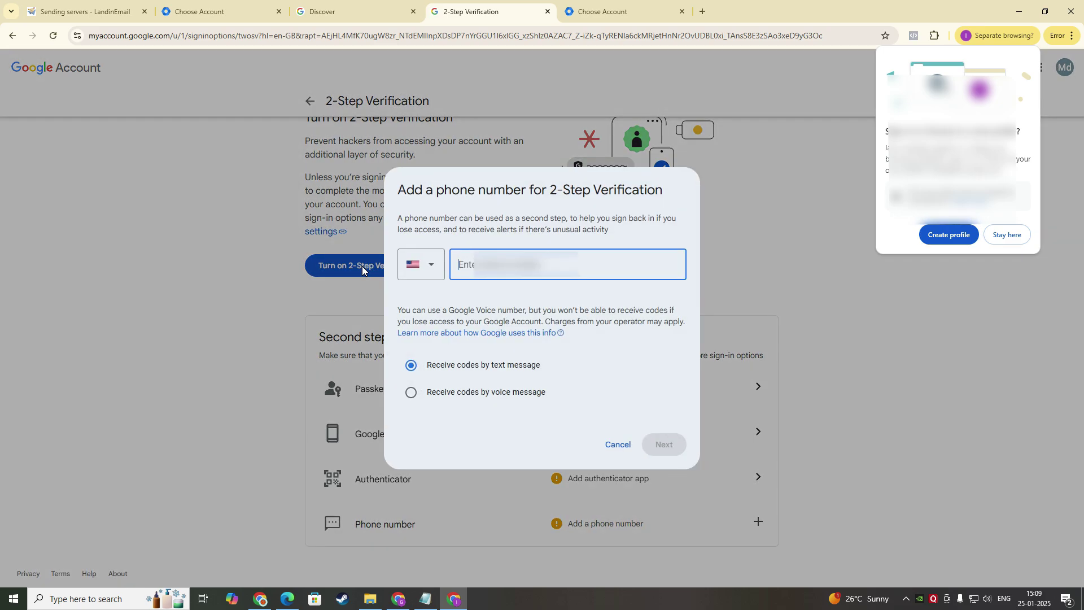
pyautogui.click(430, 268)
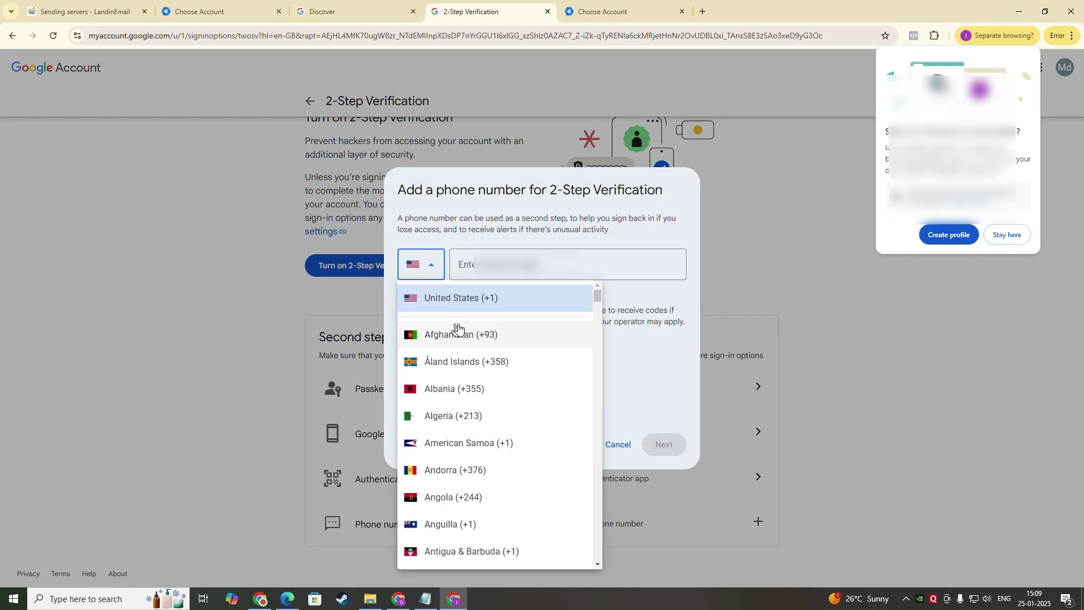
pyautogui.press('i')
pyautogui.press('n')
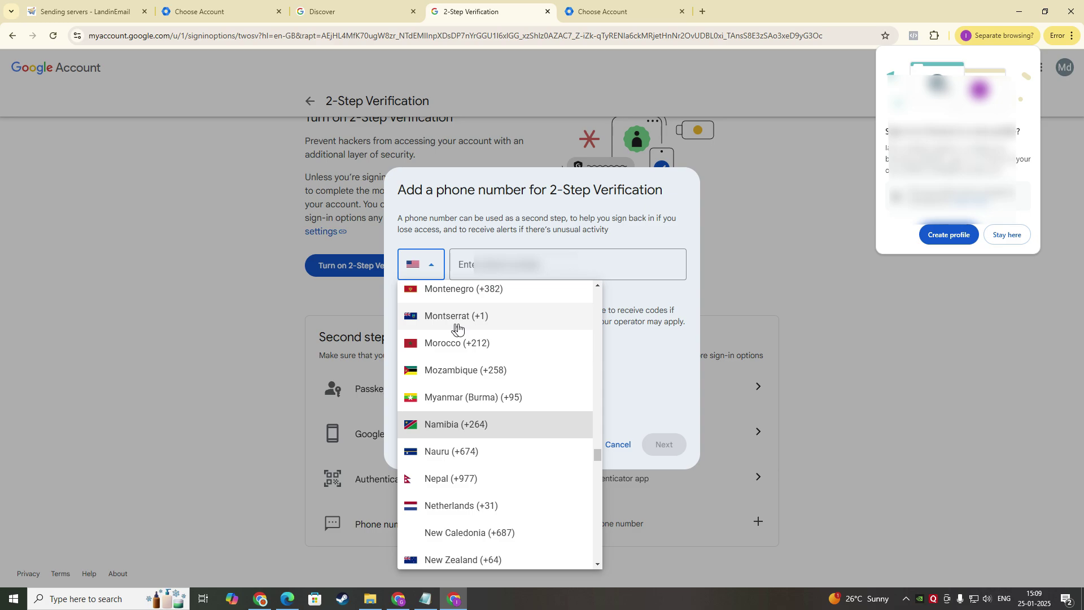
pyautogui.scroll(-2, 490, 344)
pyautogui.scroll(5, 484, 429)
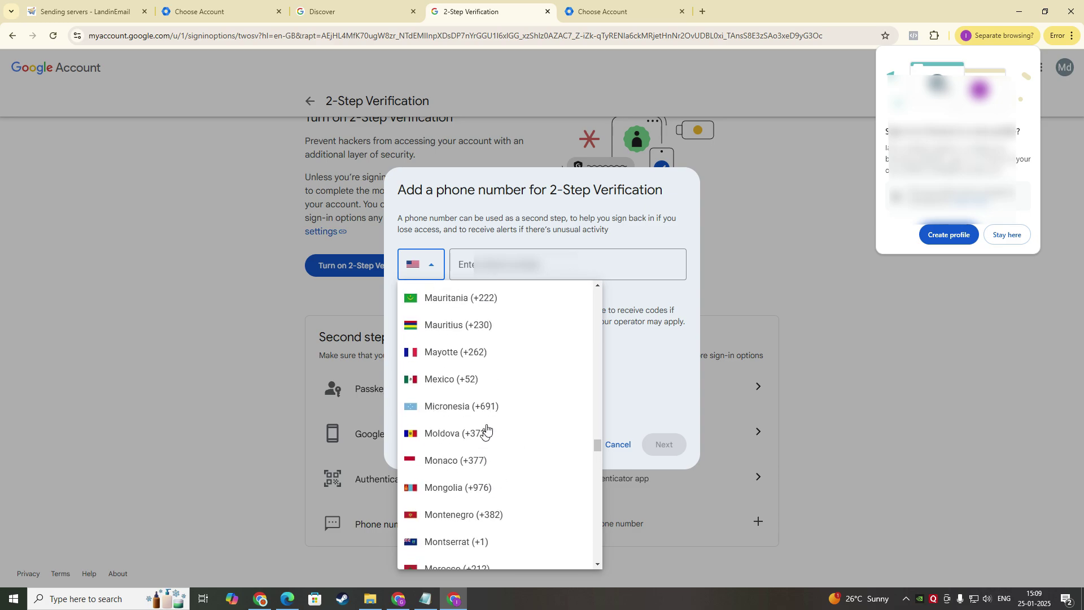
pyautogui.click(436, 275)
pyautogui.click(436, 275)
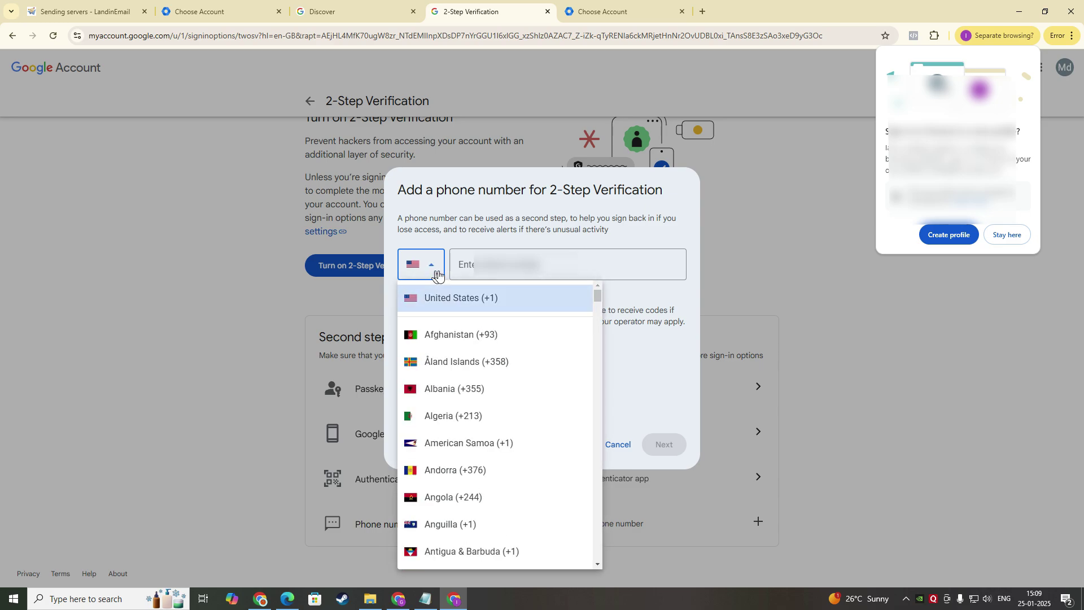
pyautogui.press('i')
pyautogui.press('n')
pyautogui.click(543, 450)
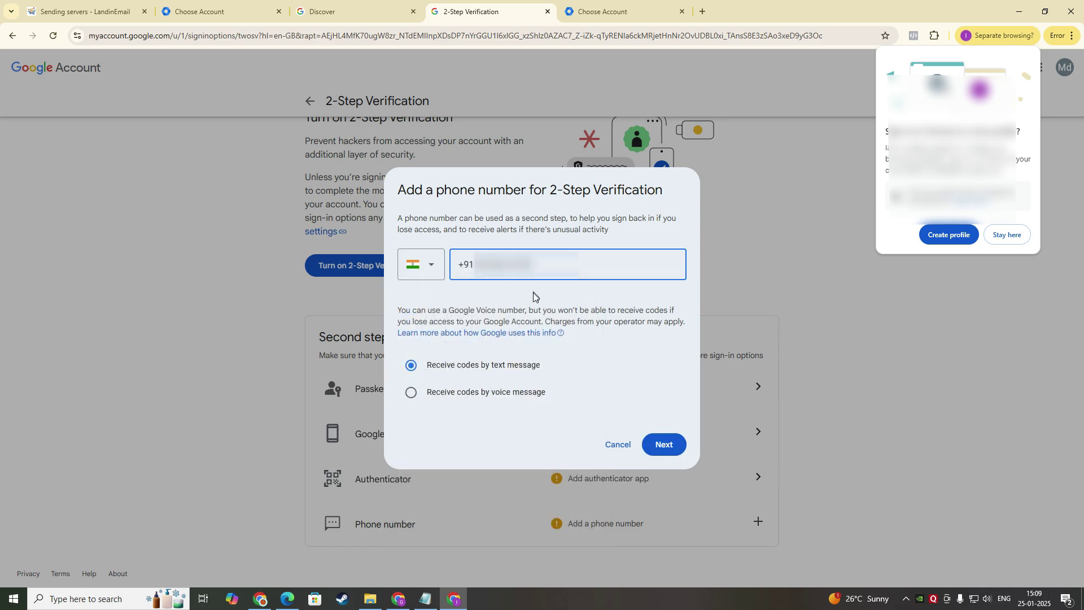
pyautogui.click(664, 449)
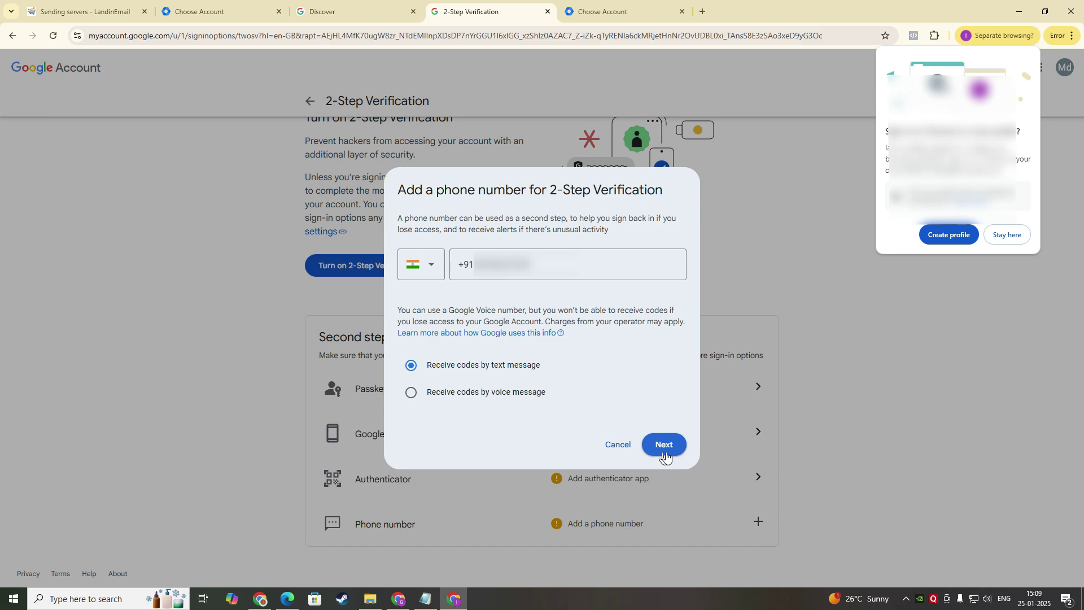
pyautogui.click(664, 455)
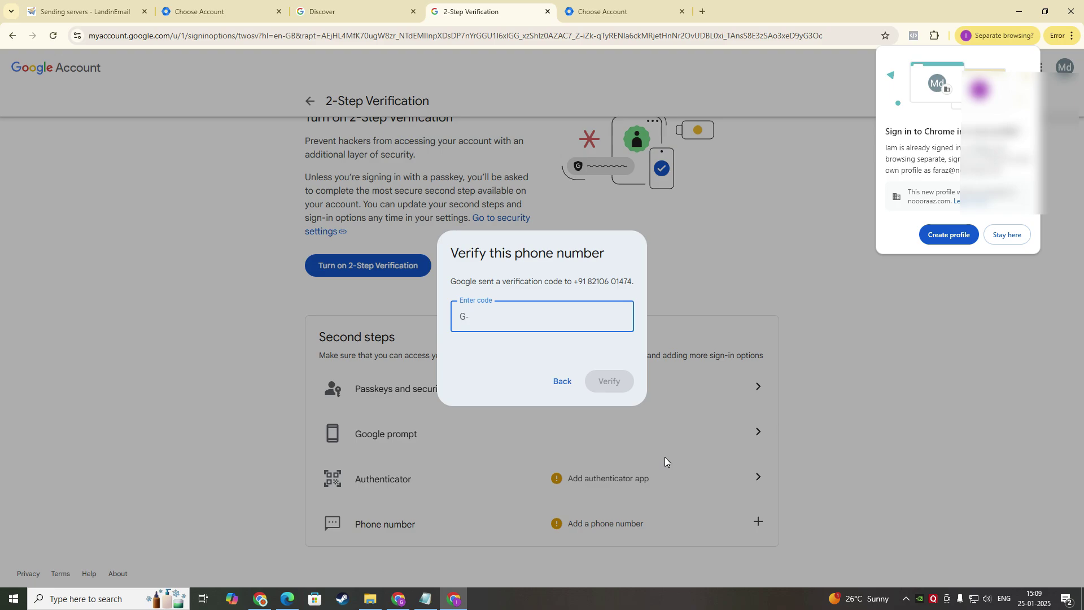
# Enter the phone verification code, verify the number and finish the 2-Step Verification setup
pyautogui.hotkey('ctrl', 'v')
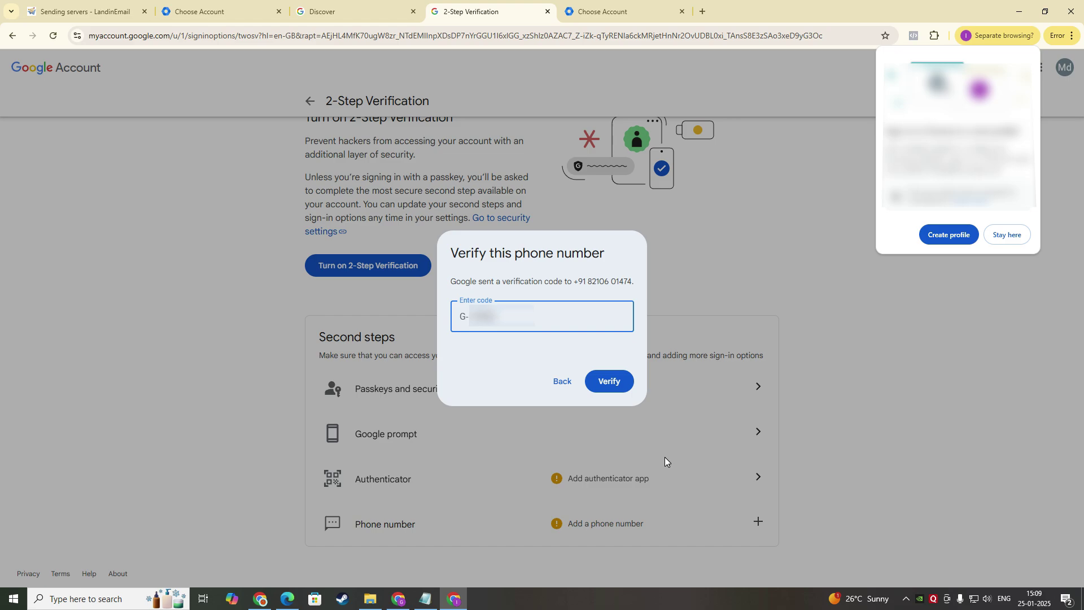
pyautogui.click(620, 384)
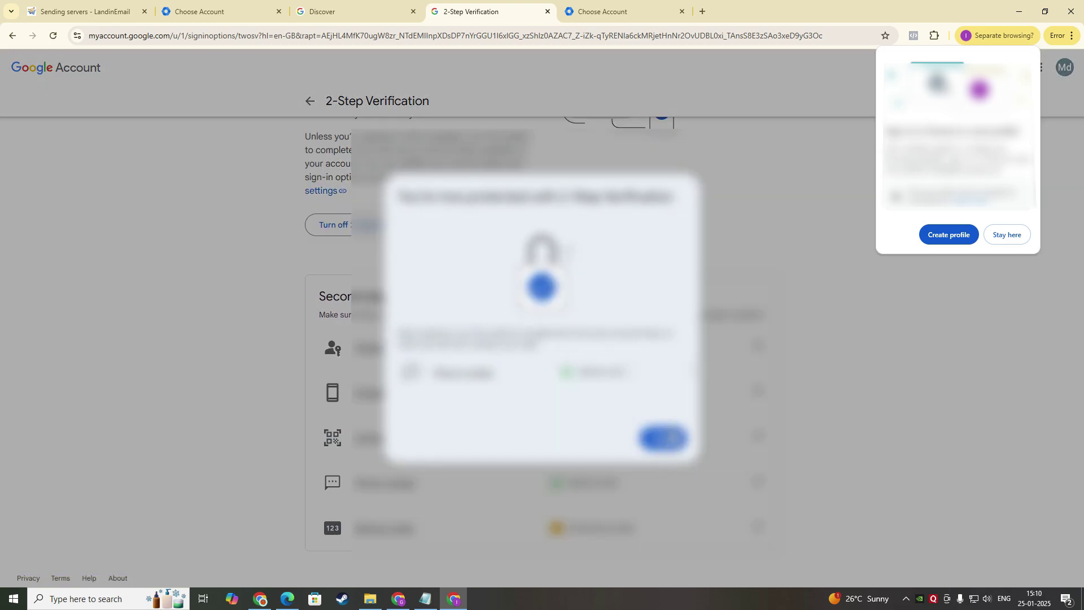
pyautogui.click(666, 438)
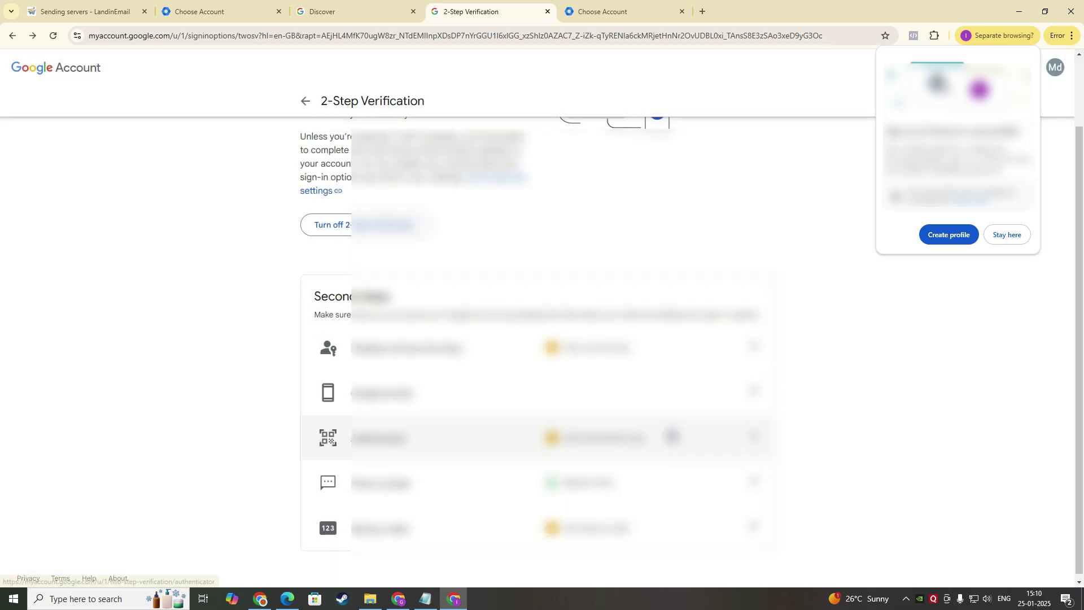
# Review the 2-Step Verification page, and look through the Google Account security settings for the app password option
pyautogui.scroll(2, 440, 324)
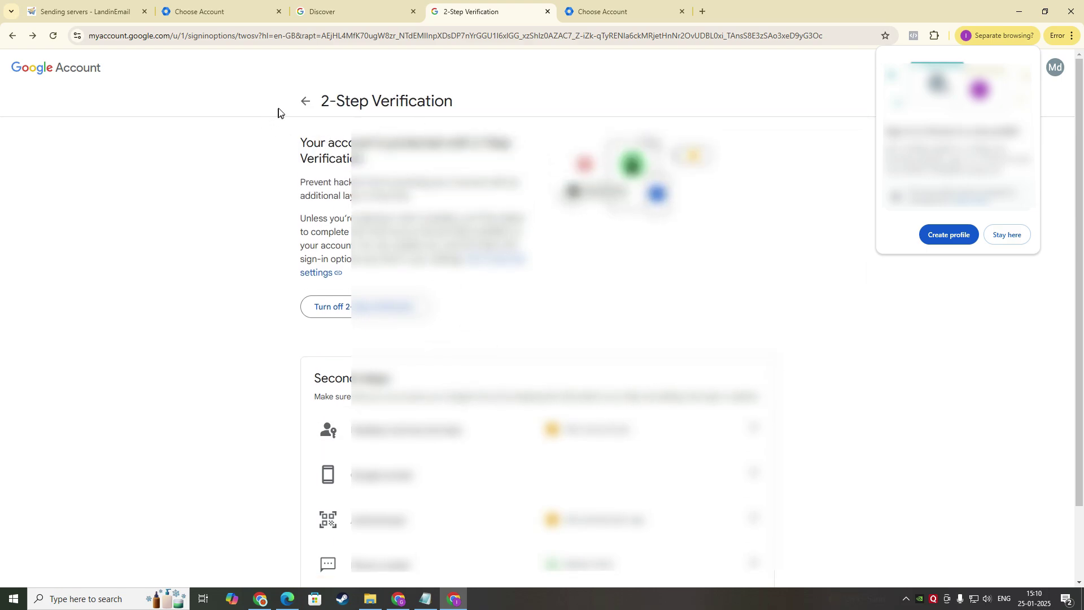
pyautogui.scroll(-2, 296, 115)
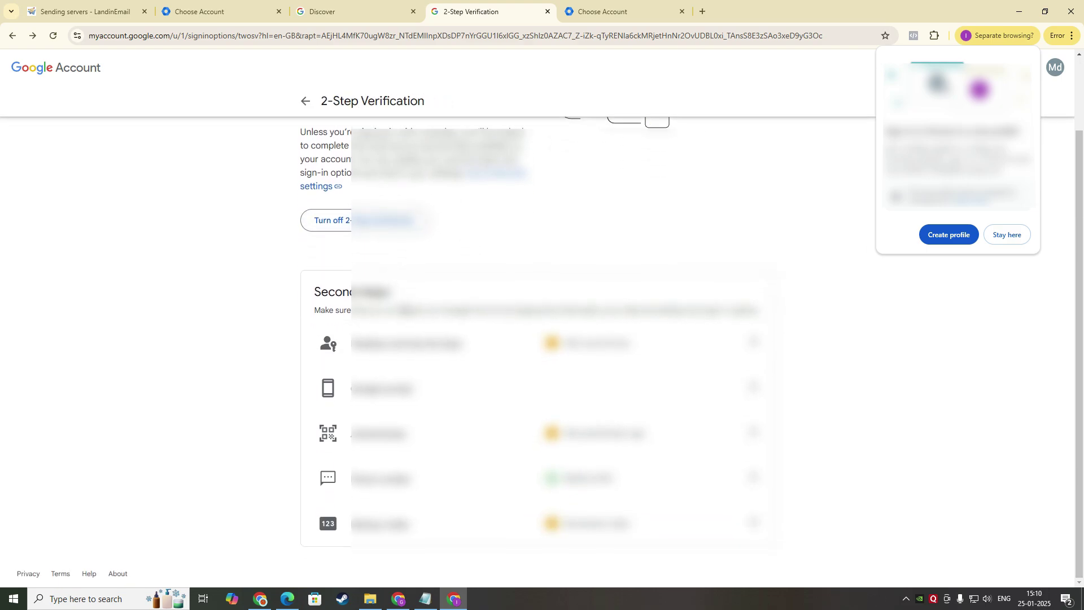
pyautogui.scroll(2, 339, 234)
pyautogui.click(305, 101)
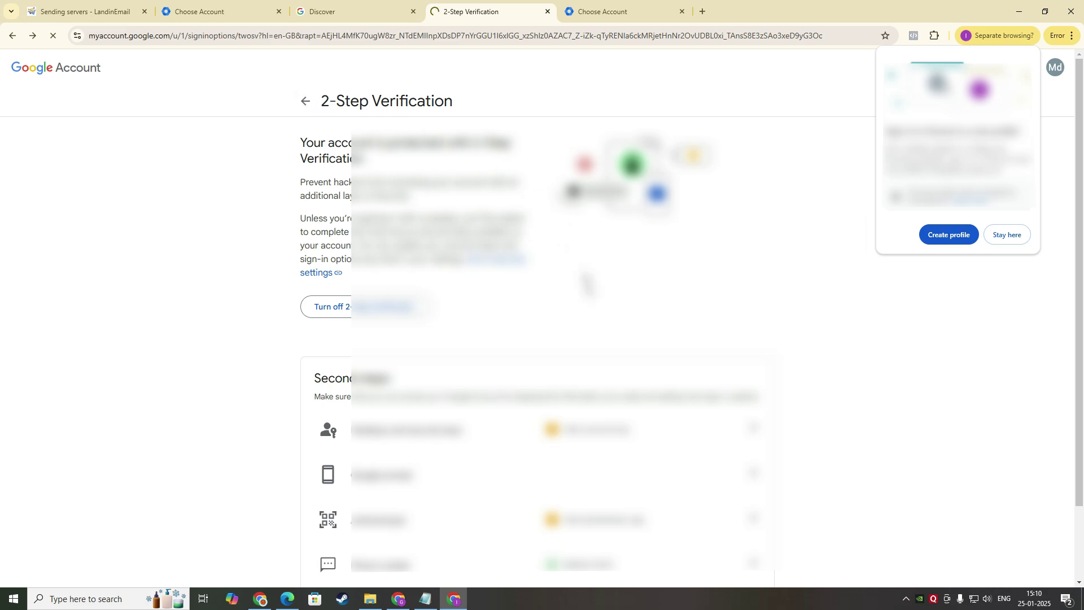
pyautogui.scroll(-3, 520, 368)
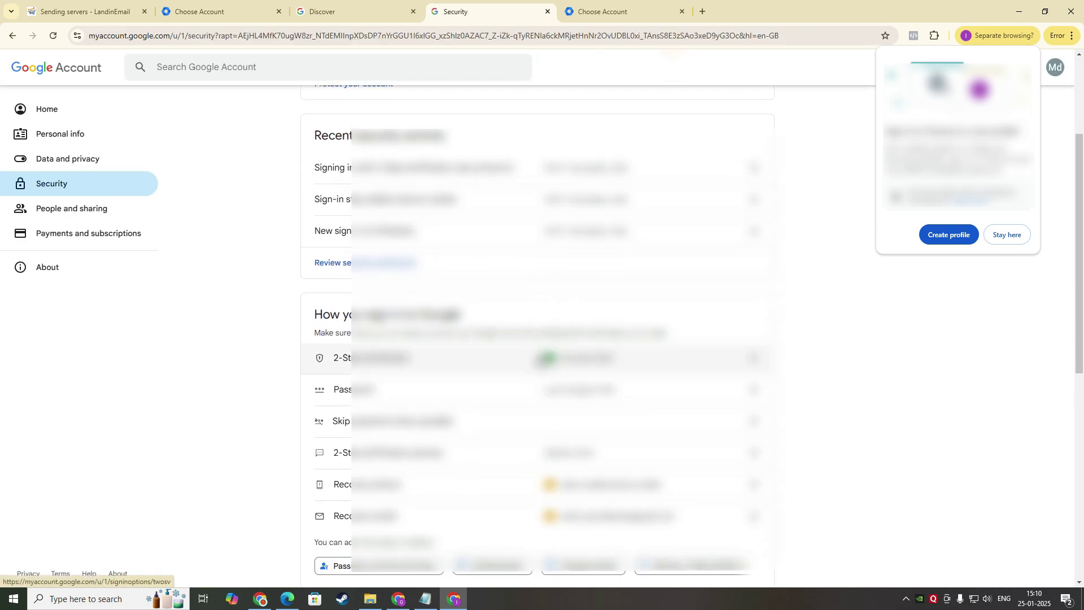
pyautogui.scroll(-4, 540, 362)
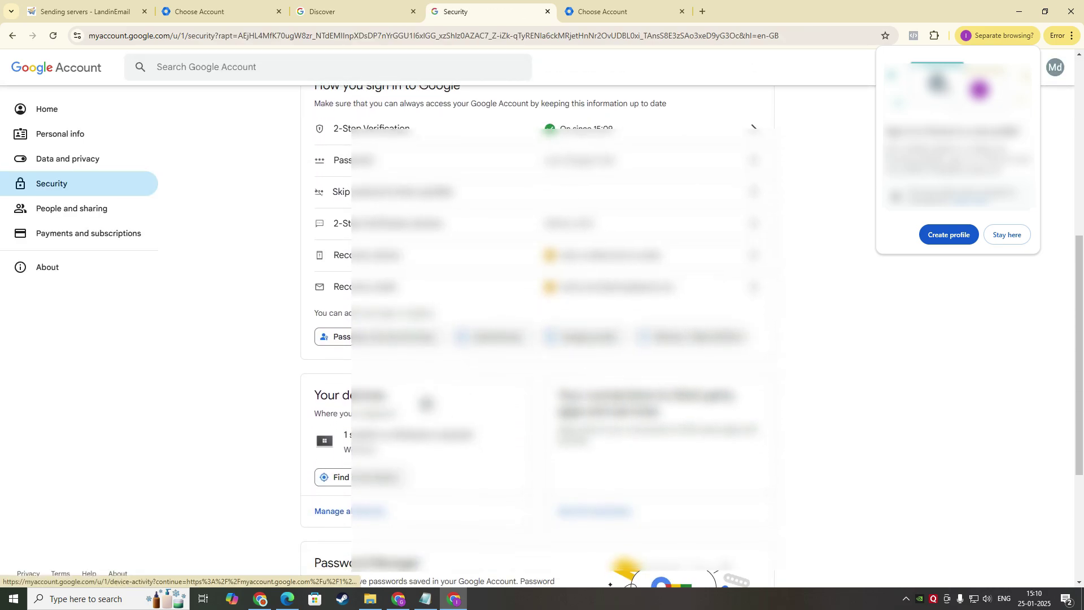
pyautogui.scroll(-4, 426, 403)
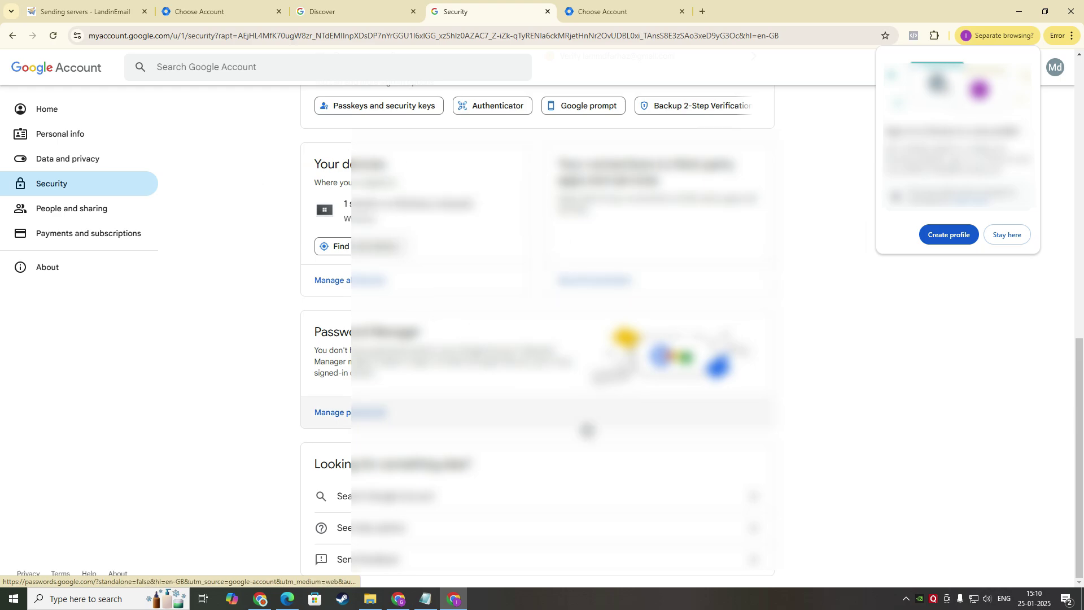
pyautogui.scroll(6, 587, 431)
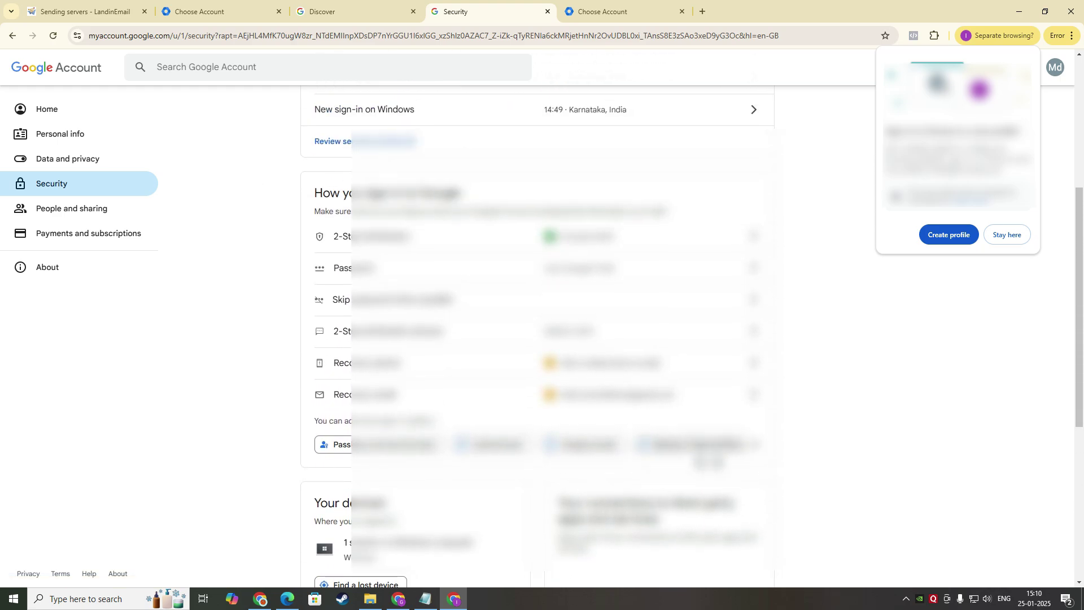
pyautogui.scroll(5, 287, 156)
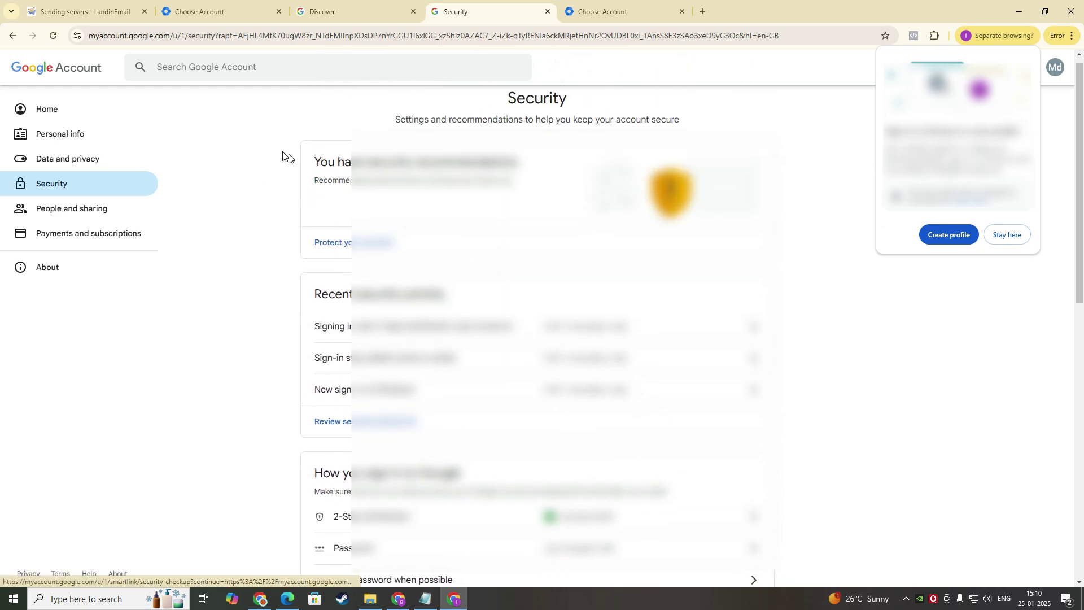
pyautogui.scroll(1, 287, 113)
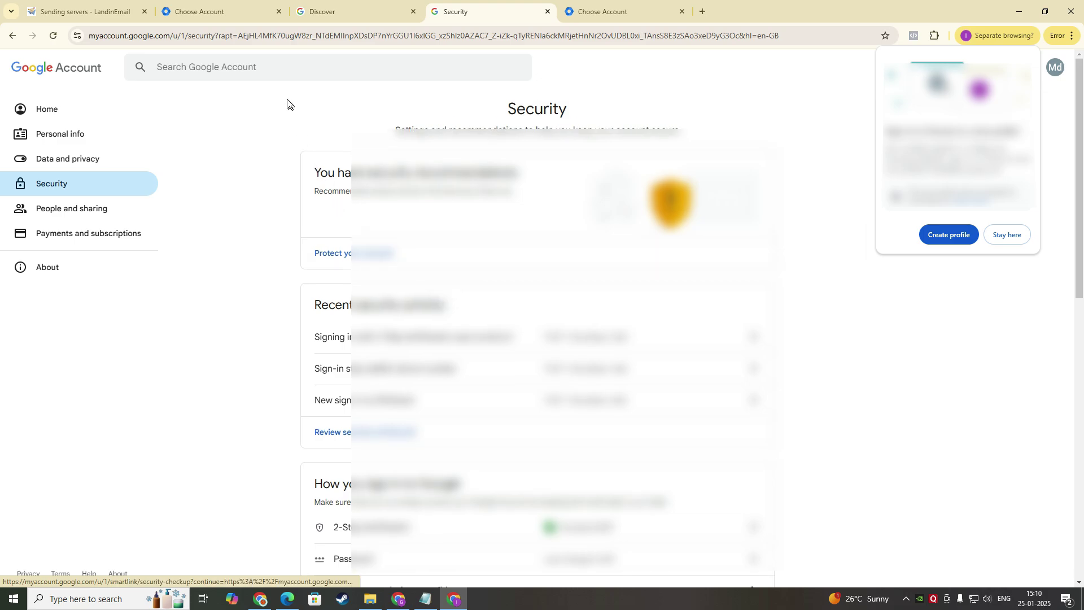
# Search the Google Account settings for "app" and open the App passwords page
pyautogui.click(262, 73)
pyautogui.write('app')
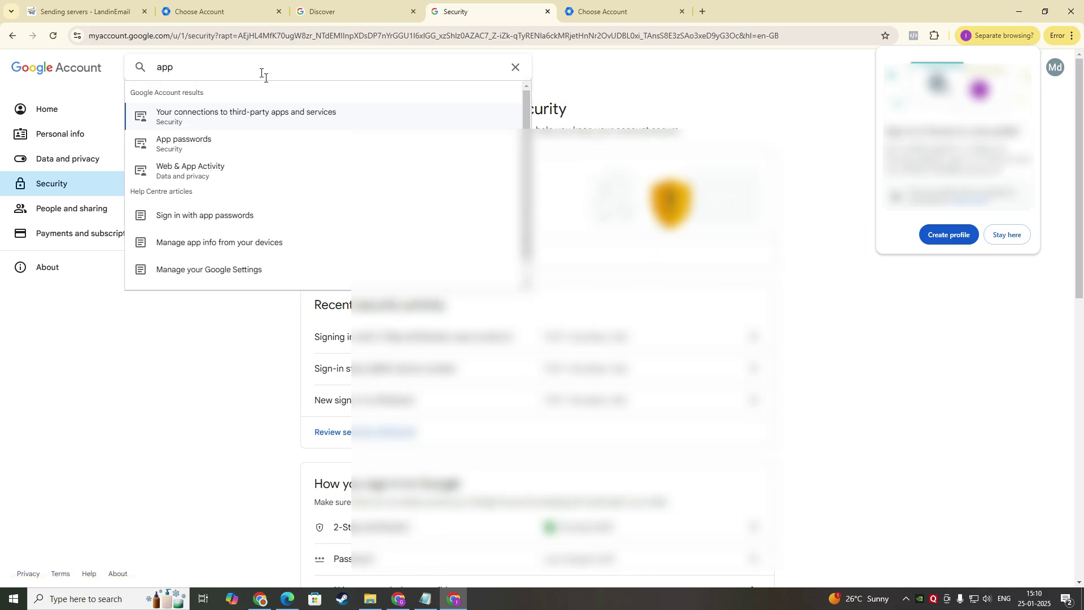
pyautogui.click(198, 140)
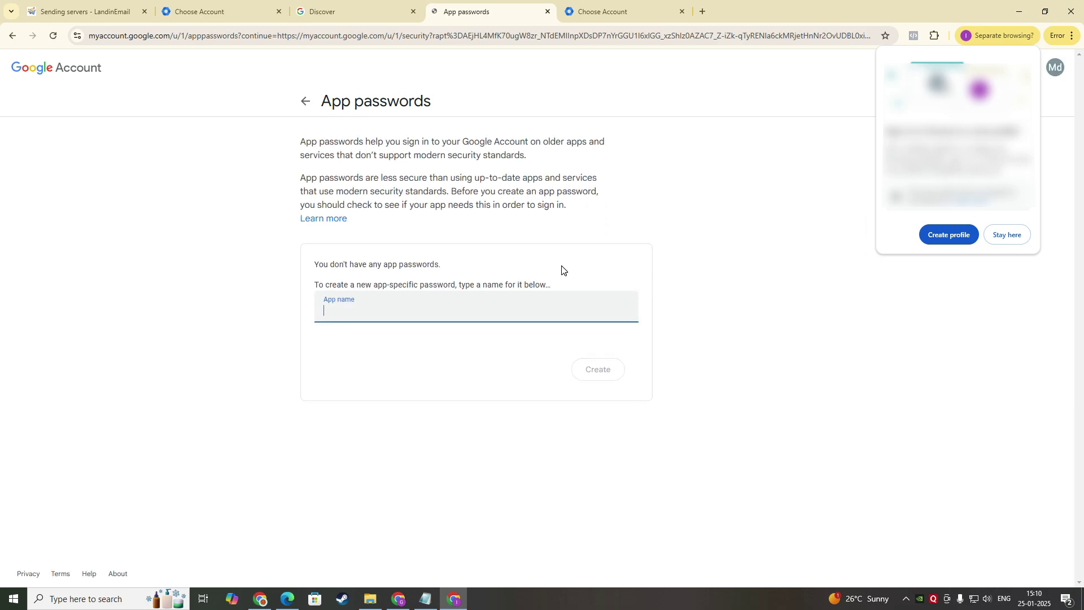
# Create an app password with the app name LandinEmail.com
pyautogui.write('s')
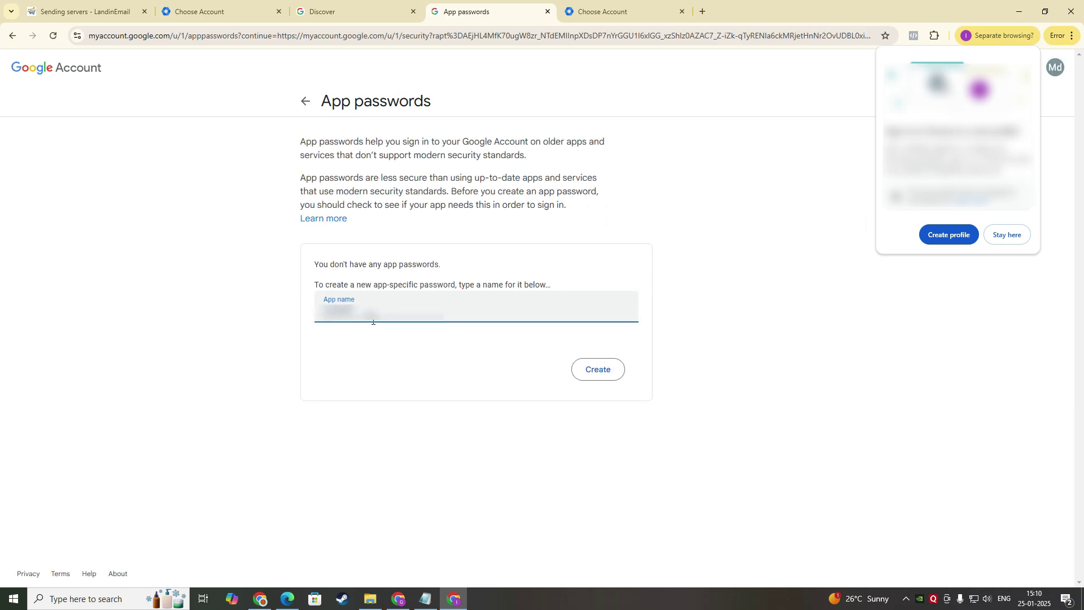
pyautogui.write('mailing')
pyautogui.click(599, 372)
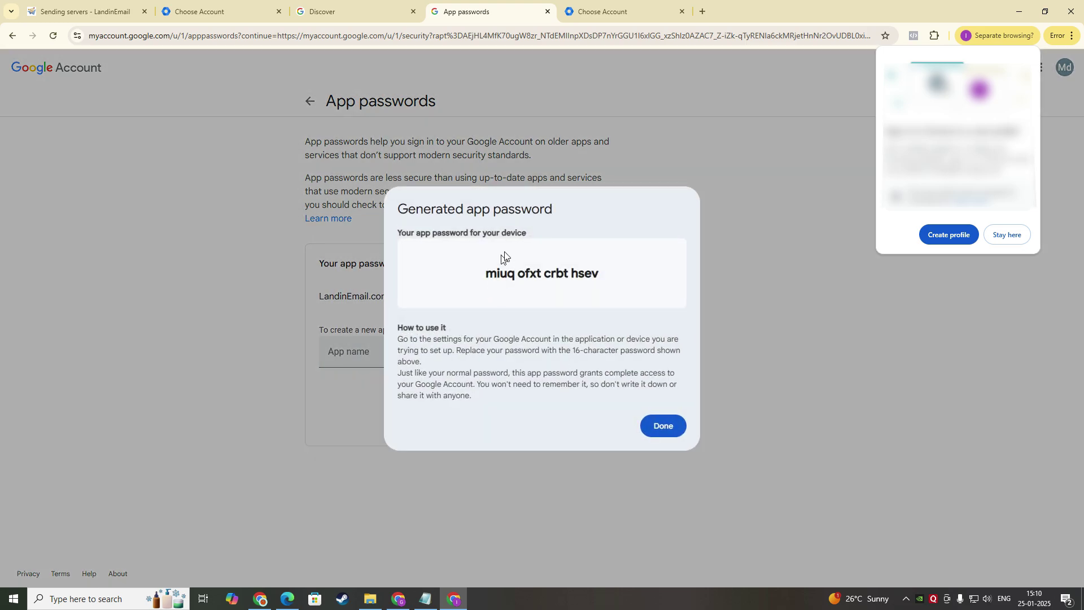
# Copy the generated app password and save it in the open Notepad note, then minimize the note
pyautogui.tripleClick(535, 276)
pyautogui.hotkey('ctrl', 'c')
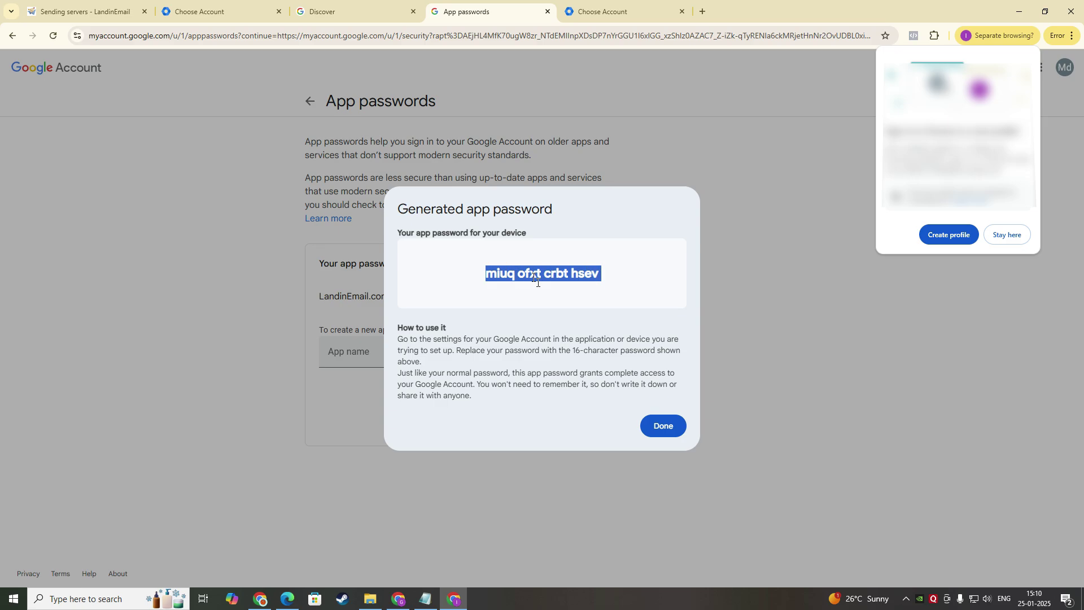
pyautogui.click(85, 13)
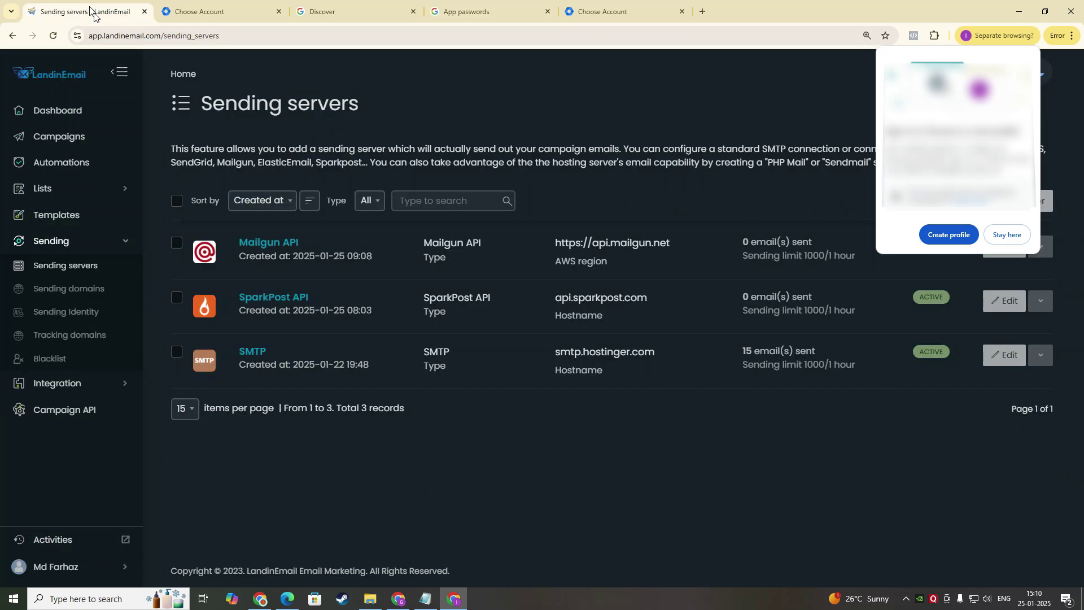
pyautogui.click(425, 600)
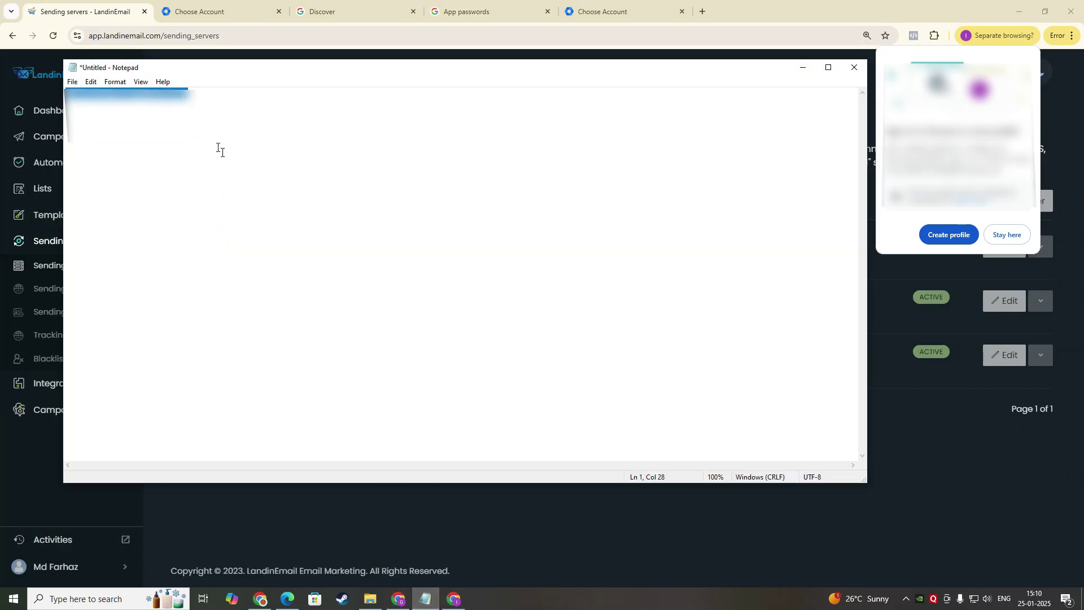
pyautogui.hotkey('ctrl', 'v')
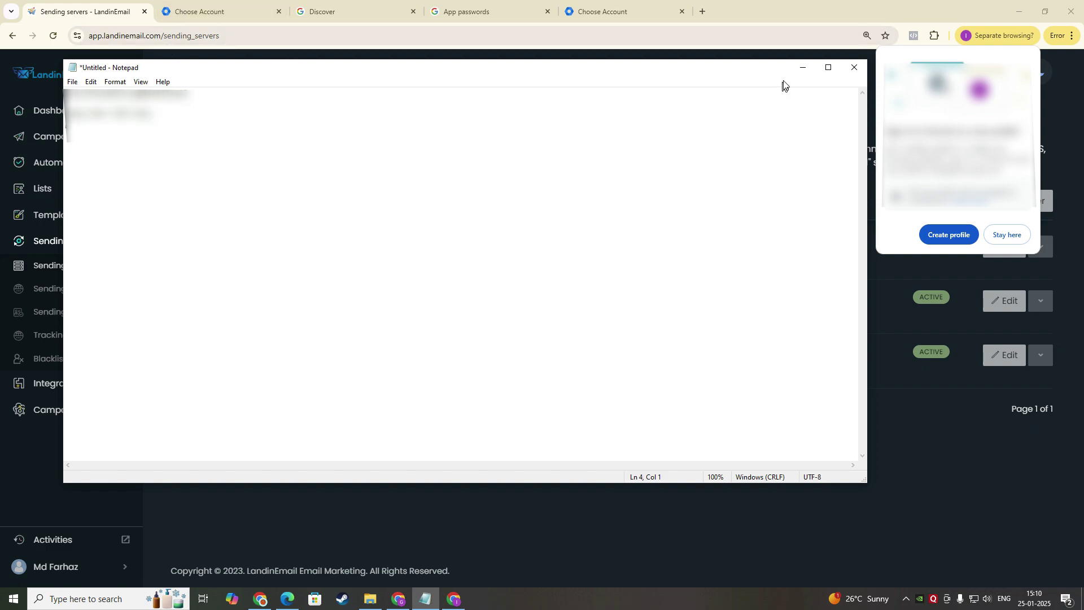
pyautogui.click(803, 68)
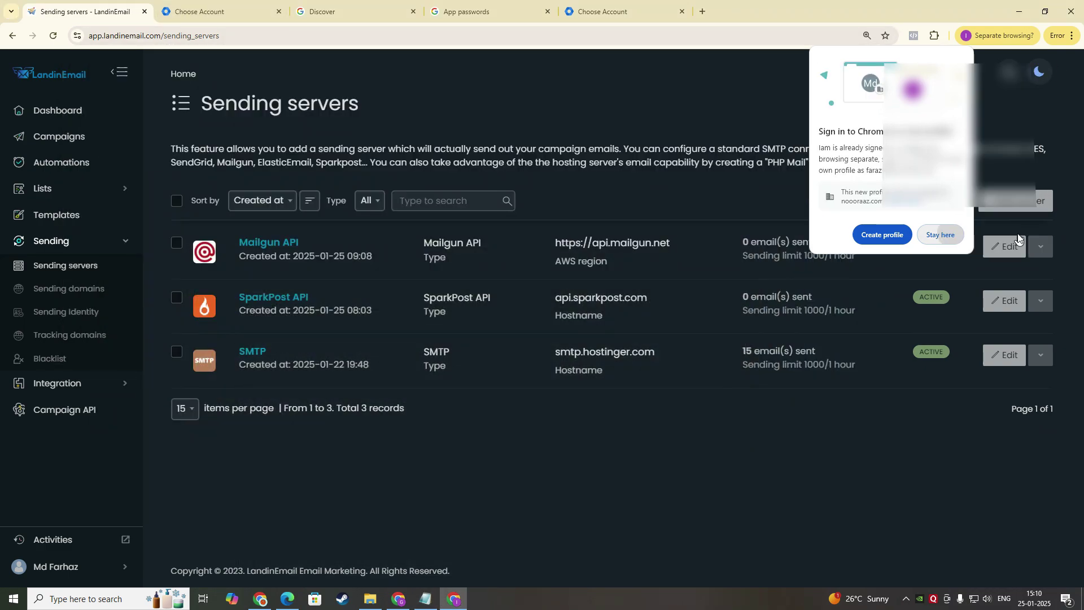
# Stay in the current Chrome profile and start a new LandinEmail sending server of the generic SMTP type
pyautogui.click(953, 236)
pyautogui.click(1010, 210)
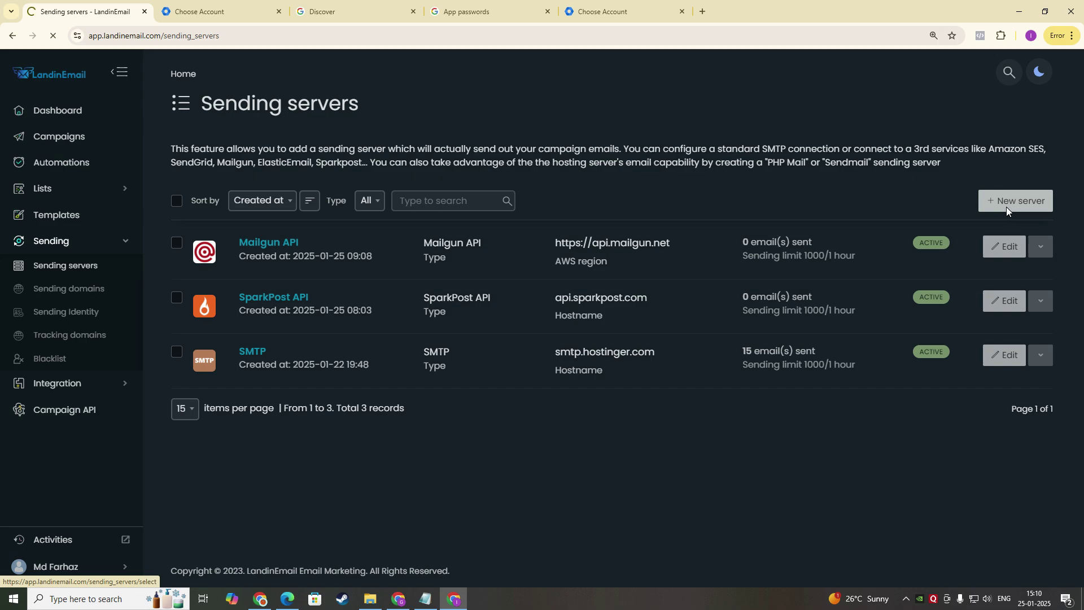
pyautogui.scroll(-5, 581, 335)
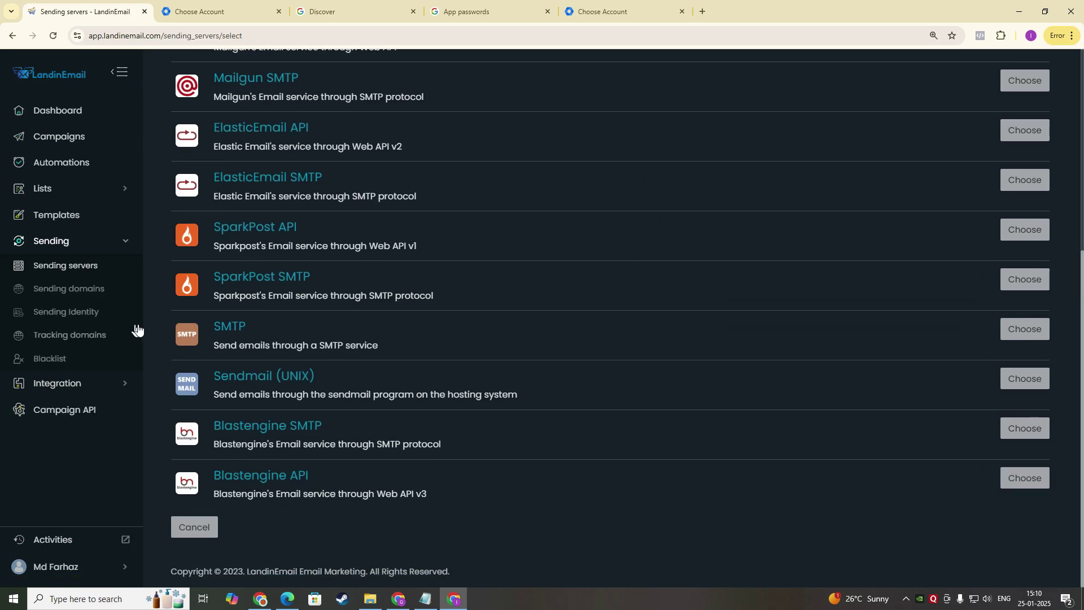
pyautogui.click(1026, 329)
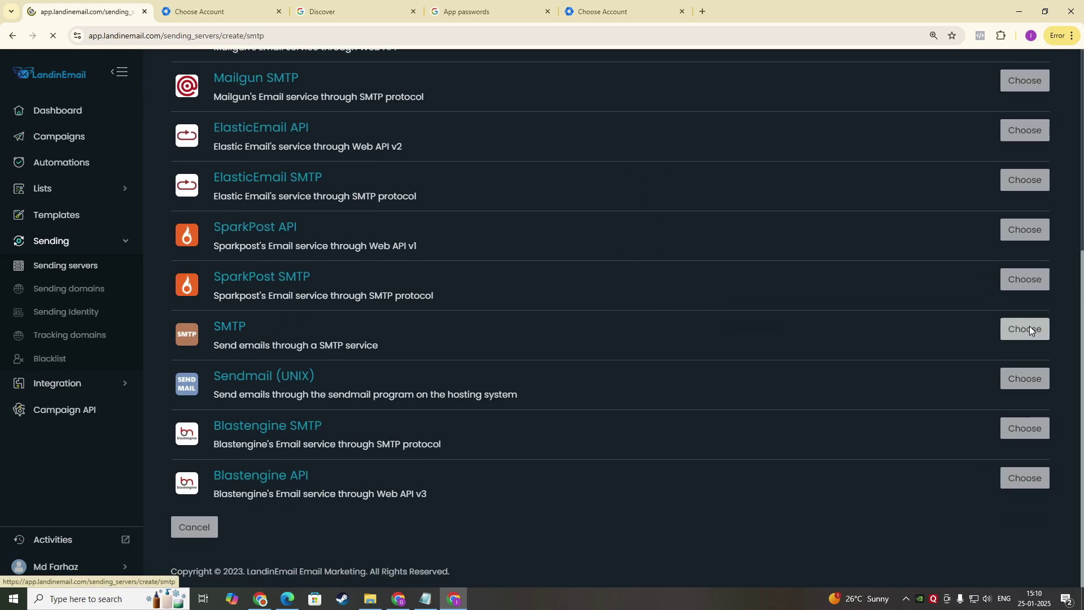
# Paste the app password as the SMTP password and set the hostname to smtp.gmail.com
pyautogui.click(243, 320)
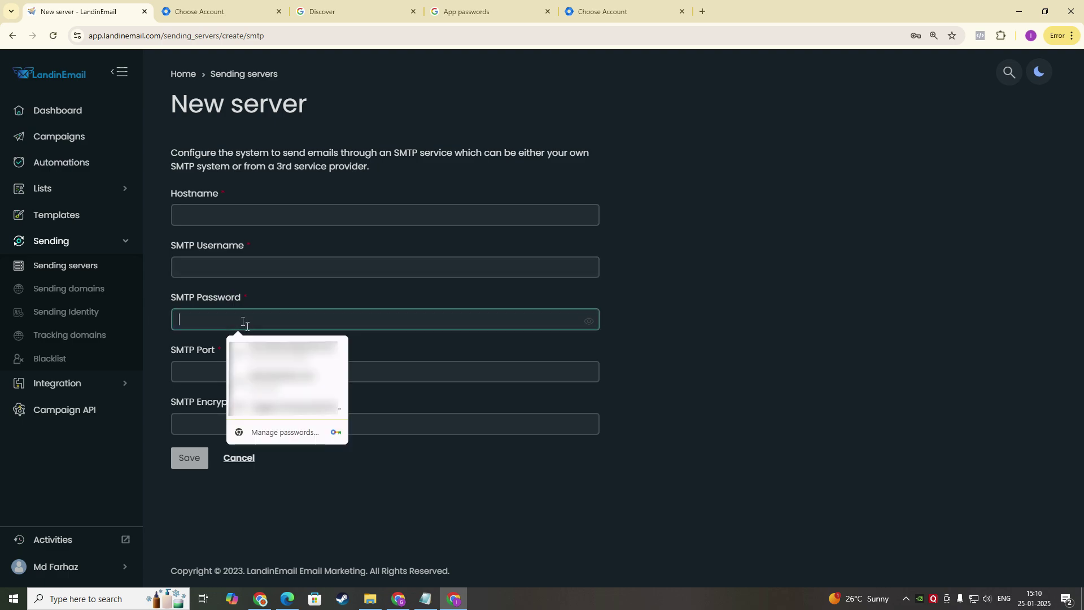
pyautogui.hotkey('ctrl', 'v')
pyautogui.click(214, 218)
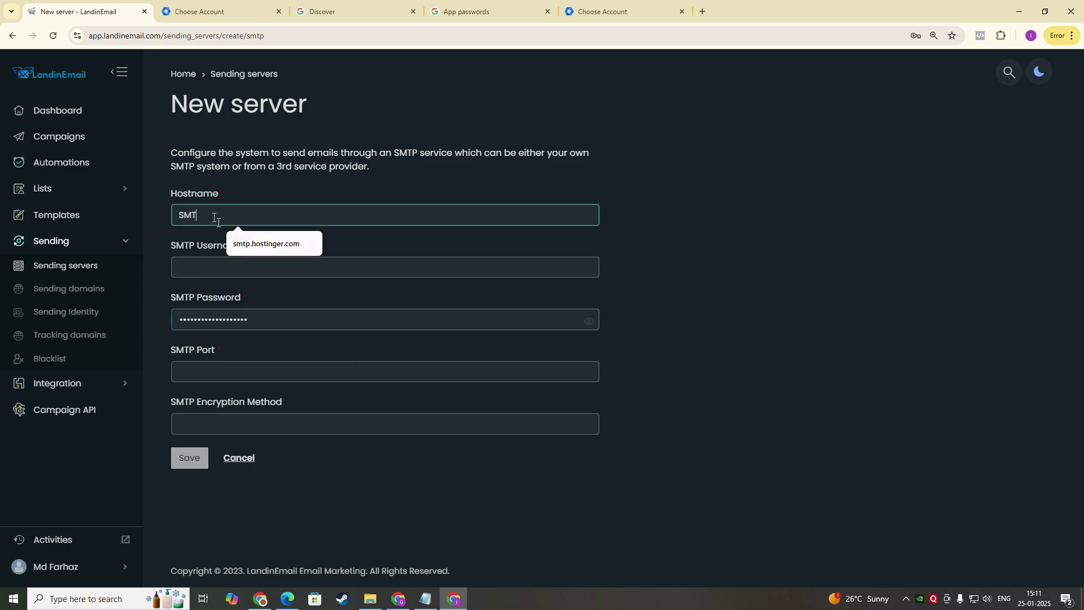
pyautogui.write('SMTP.GMAIL.COM')
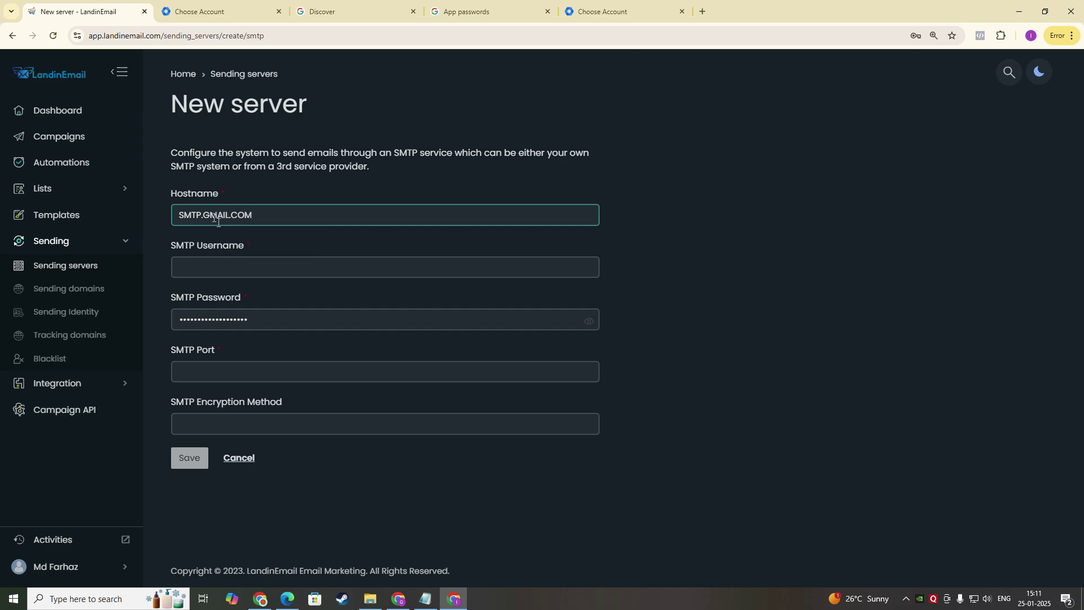
pyautogui.tripleClick(218, 221)
pyautogui.write('sm')
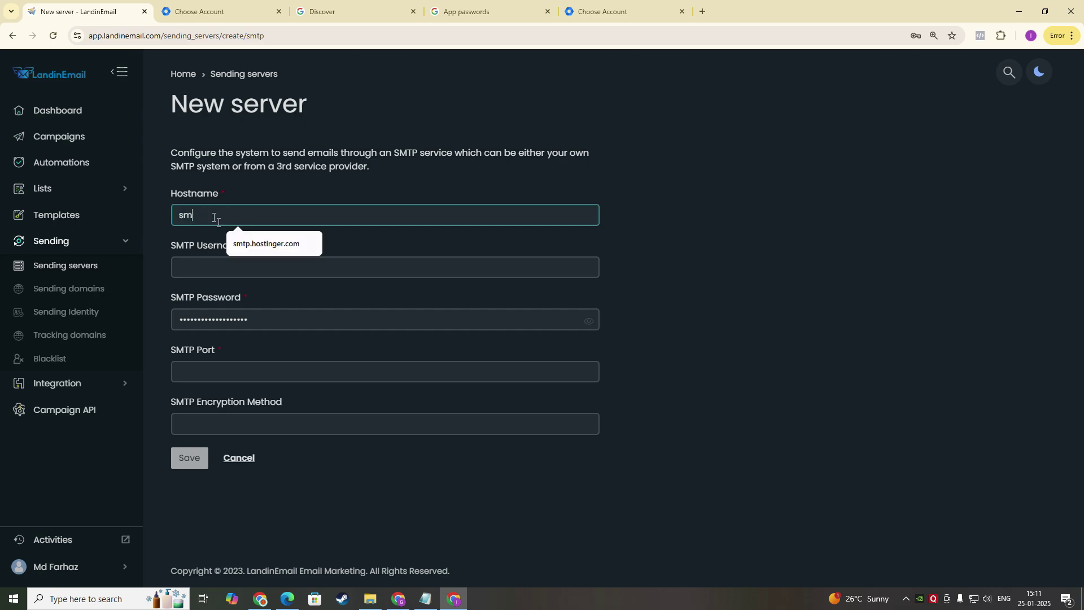
pyautogui.write('tp.gmail.com')
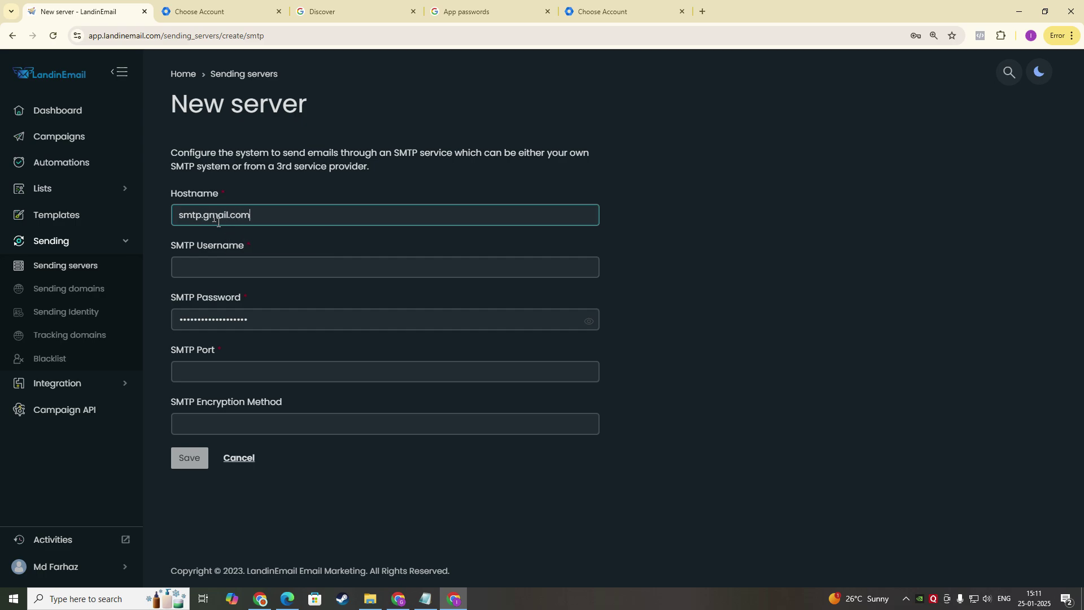
# Check the Google Workspace account's e-mail address and enter it as the SMTP username of the new server
pyautogui.click(249, 269)
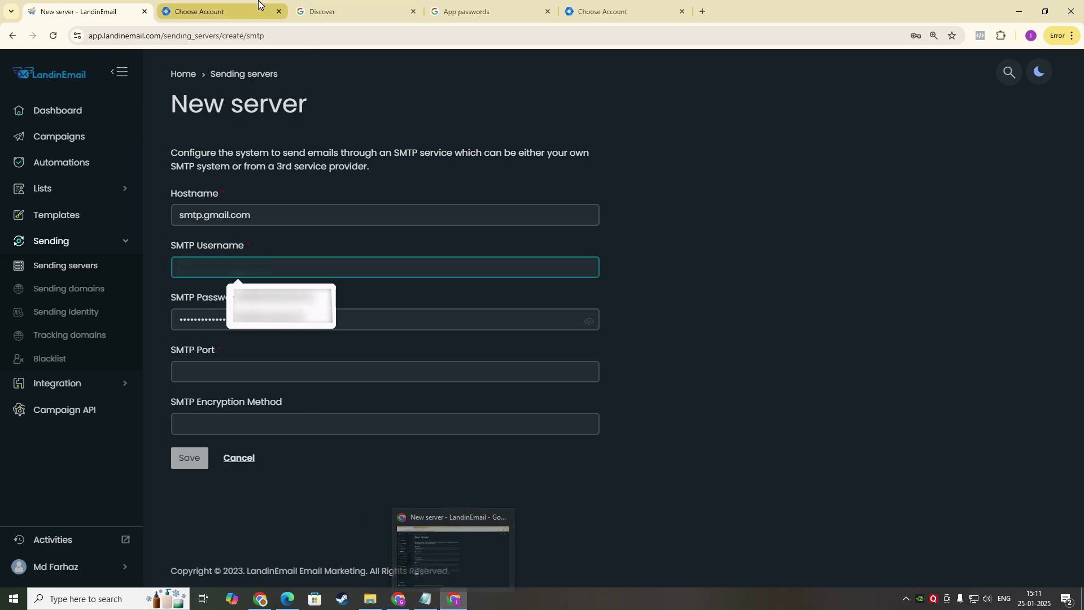
pyautogui.click(339, 9)
pyautogui.scroll(5, 757, 211)
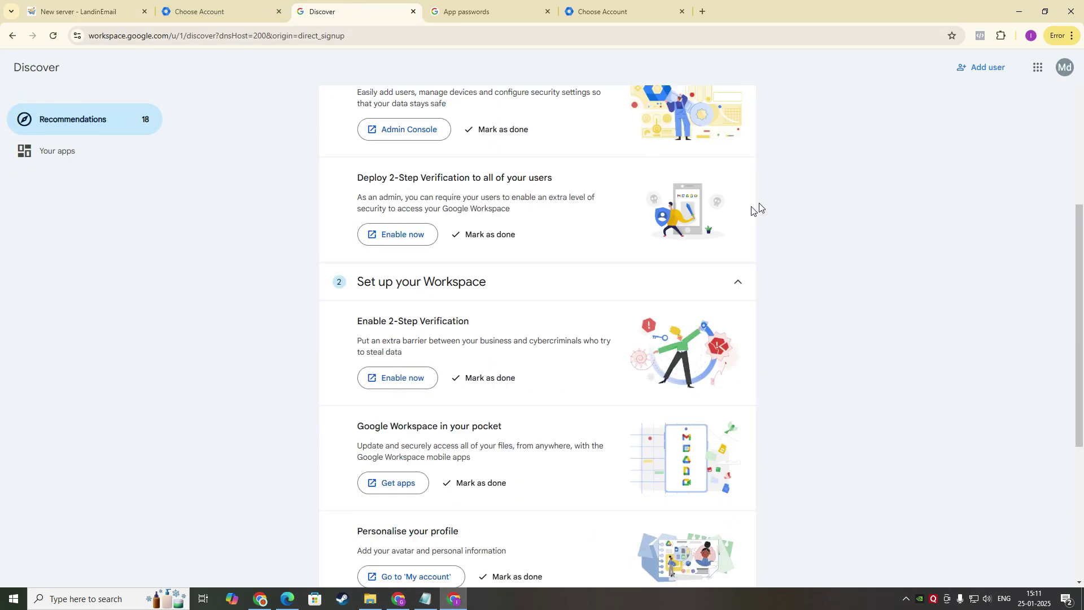
pyautogui.click(1065, 68)
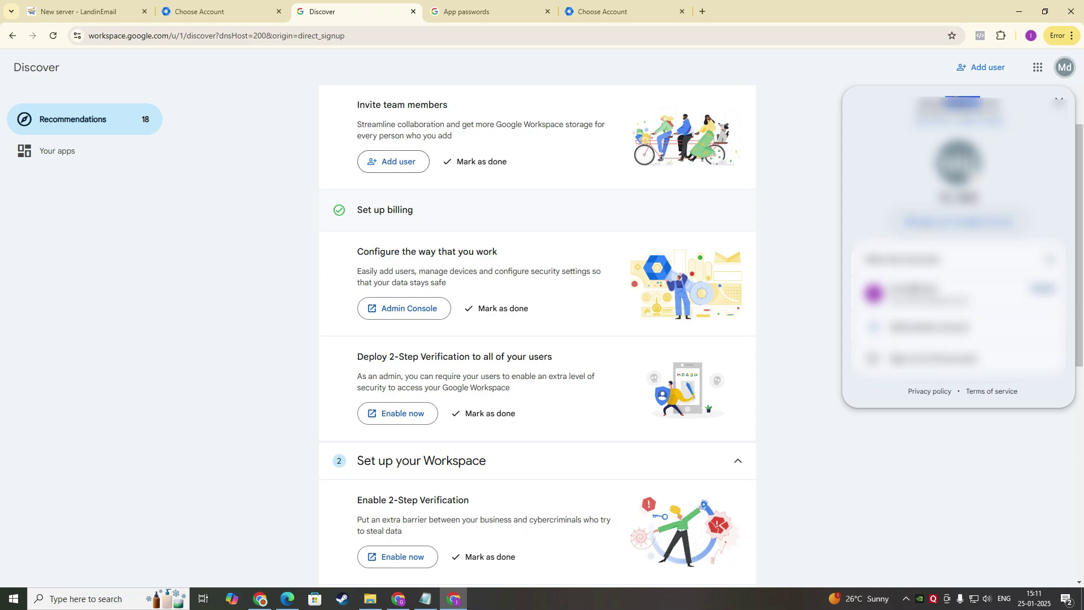
pyautogui.click(399, 599)
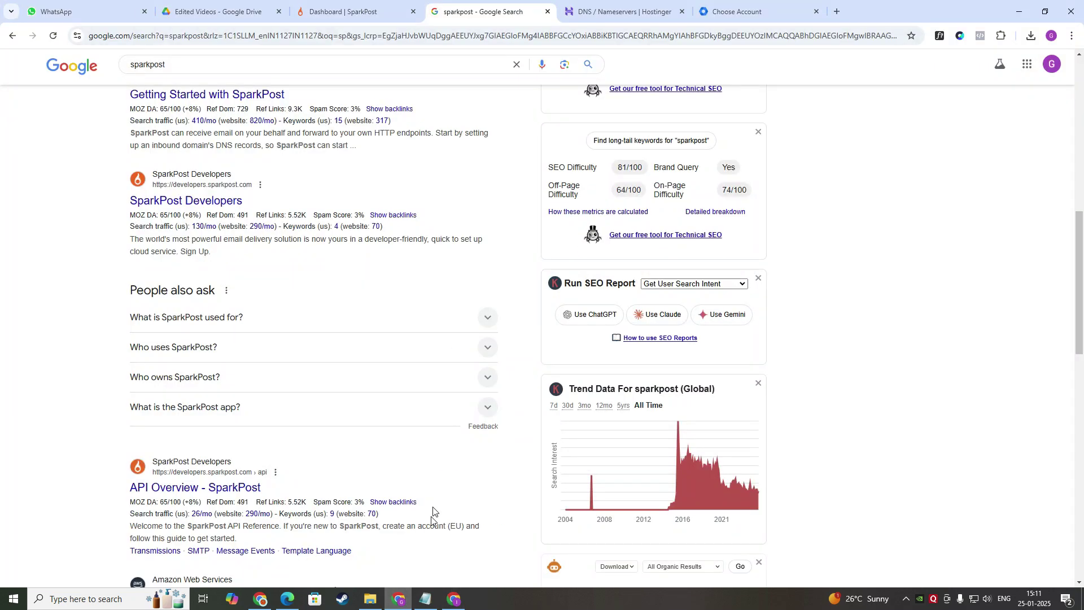
pyautogui.click(455, 598)
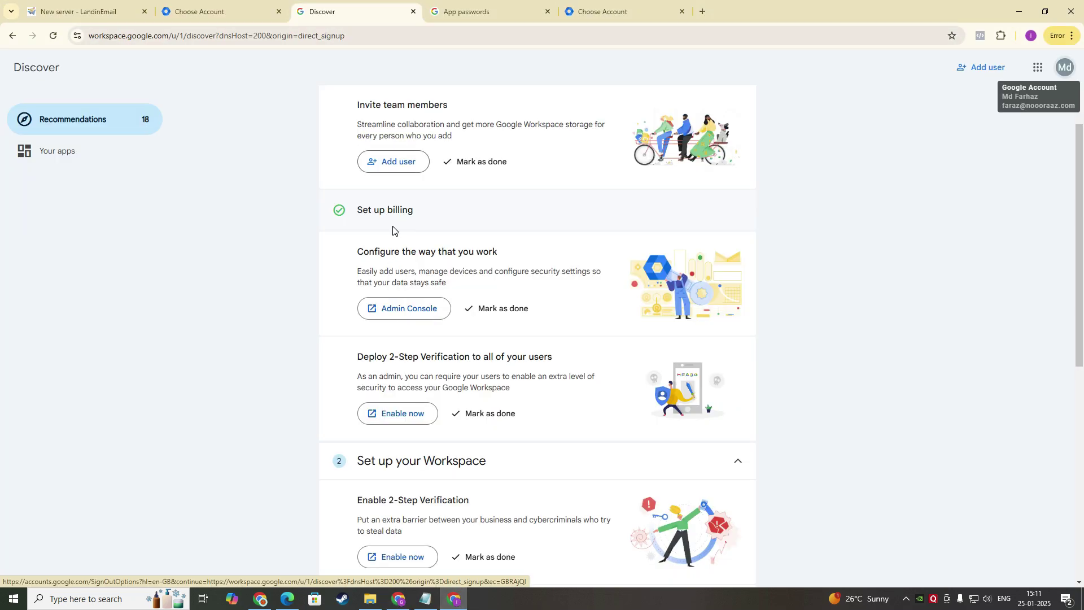
pyautogui.click(476, 9)
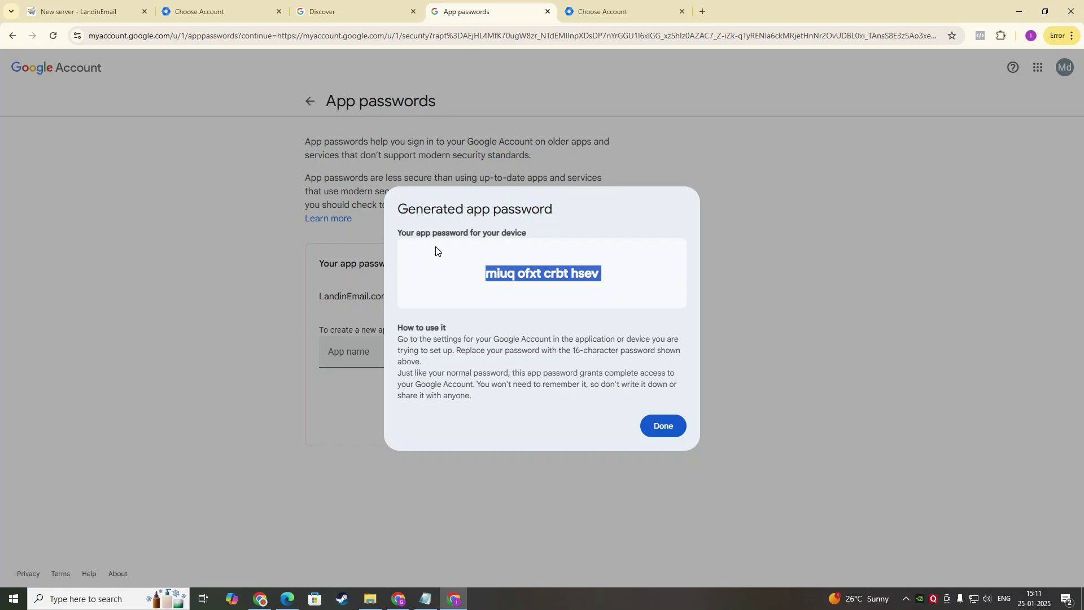
pyautogui.click(218, 8)
pyautogui.click(119, 5)
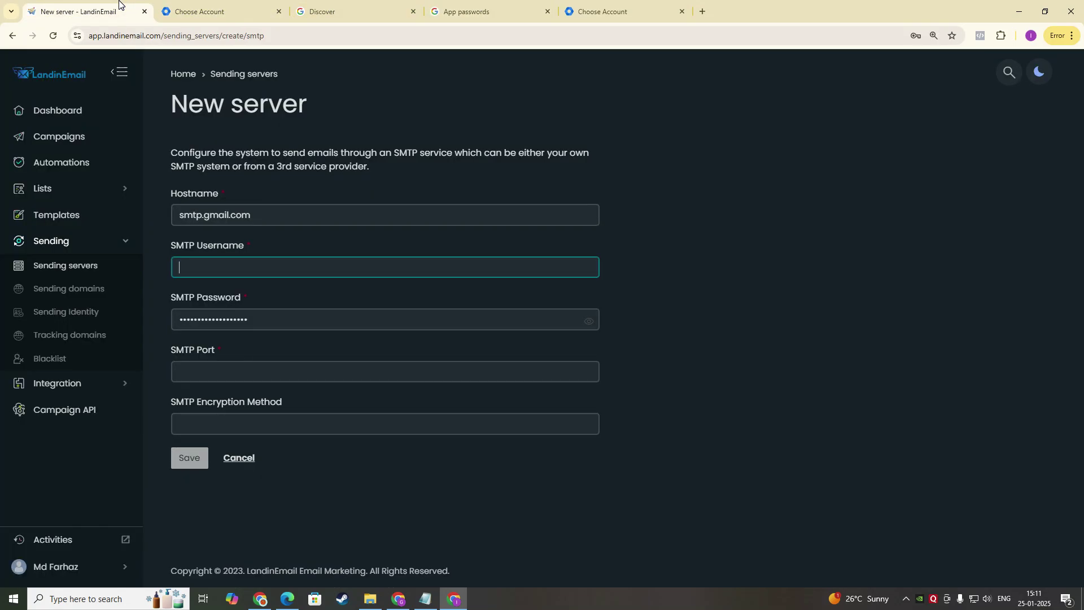
pyautogui.click(224, 267)
pyautogui.click(281, 305)
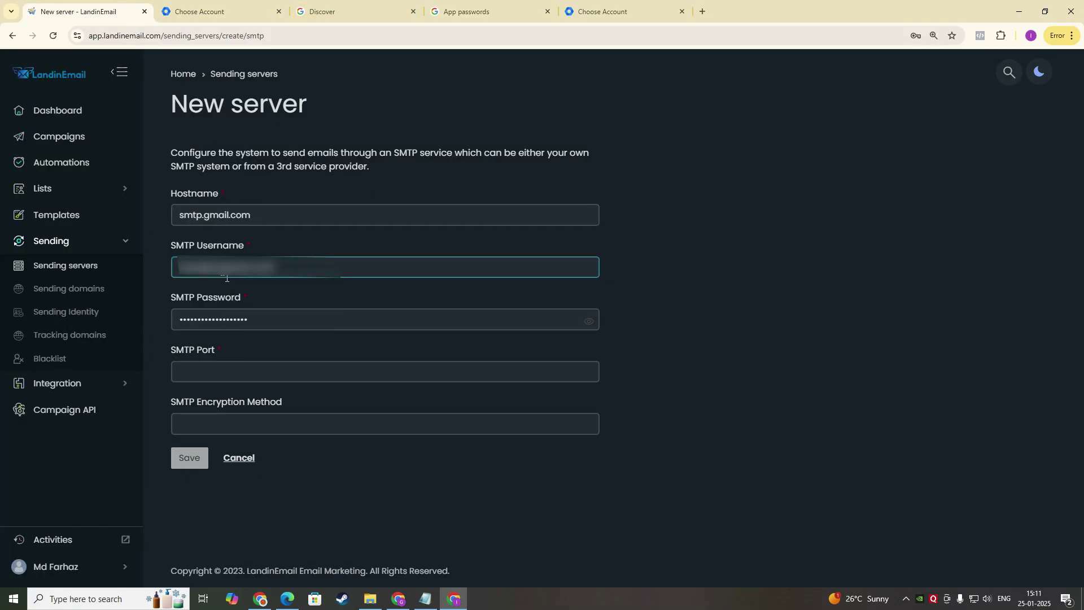
# Set the SMTP port to 587 and the encryption method to Tls, and save the new server
pyautogui.click(193, 371)
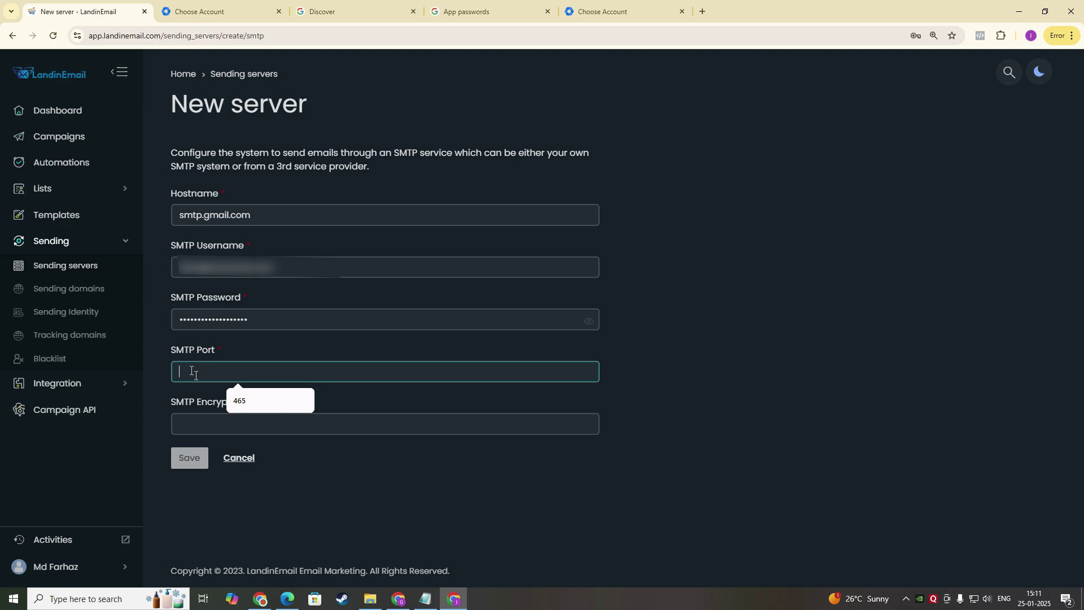
pyautogui.write('587')
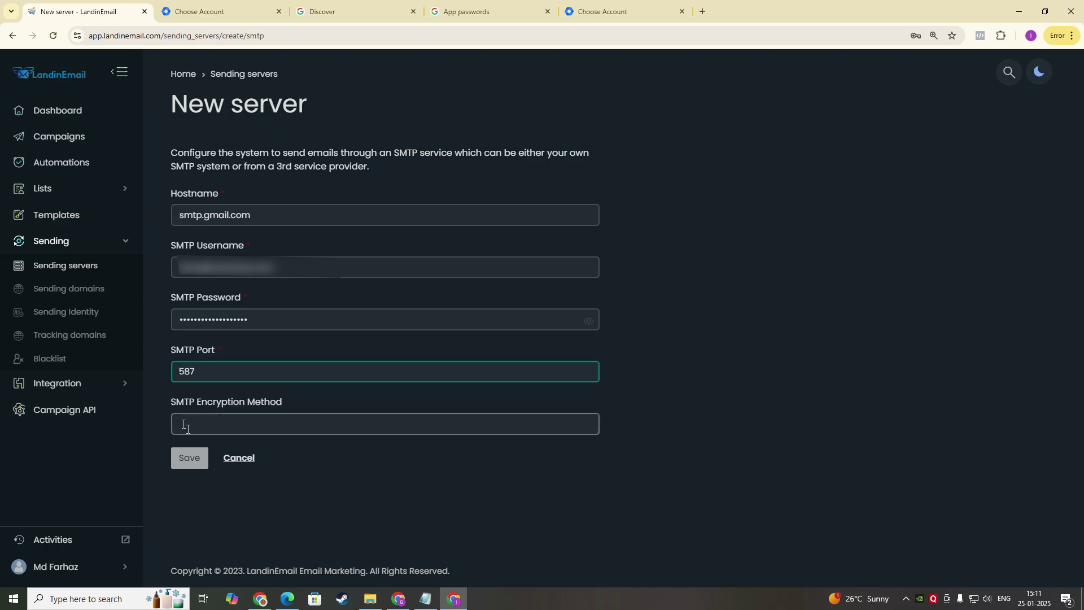
pyautogui.click(185, 426)
pyautogui.write('Tls')
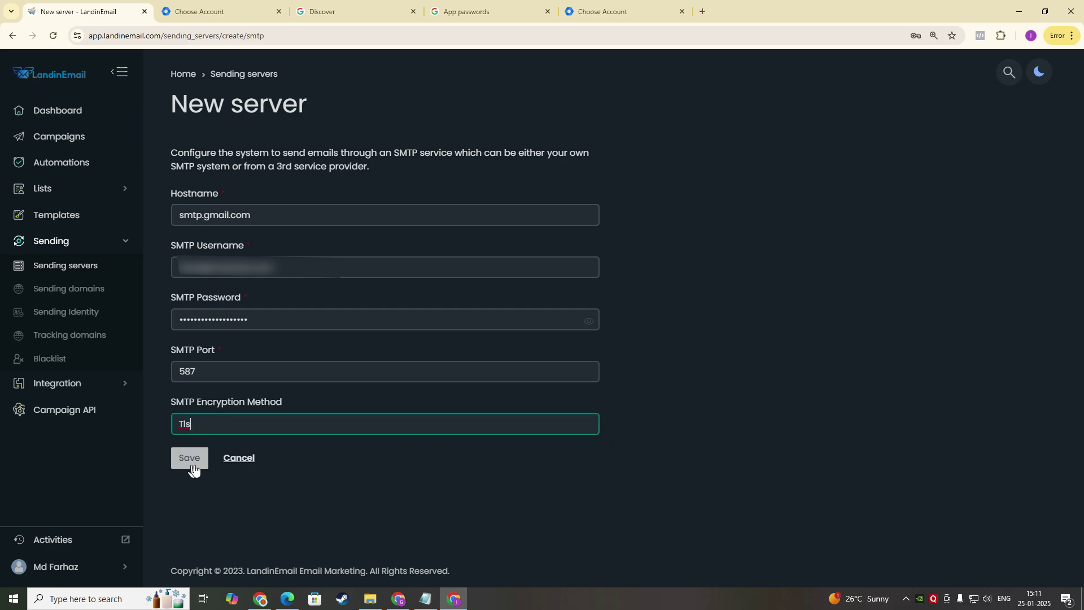
pyautogui.click(191, 462)
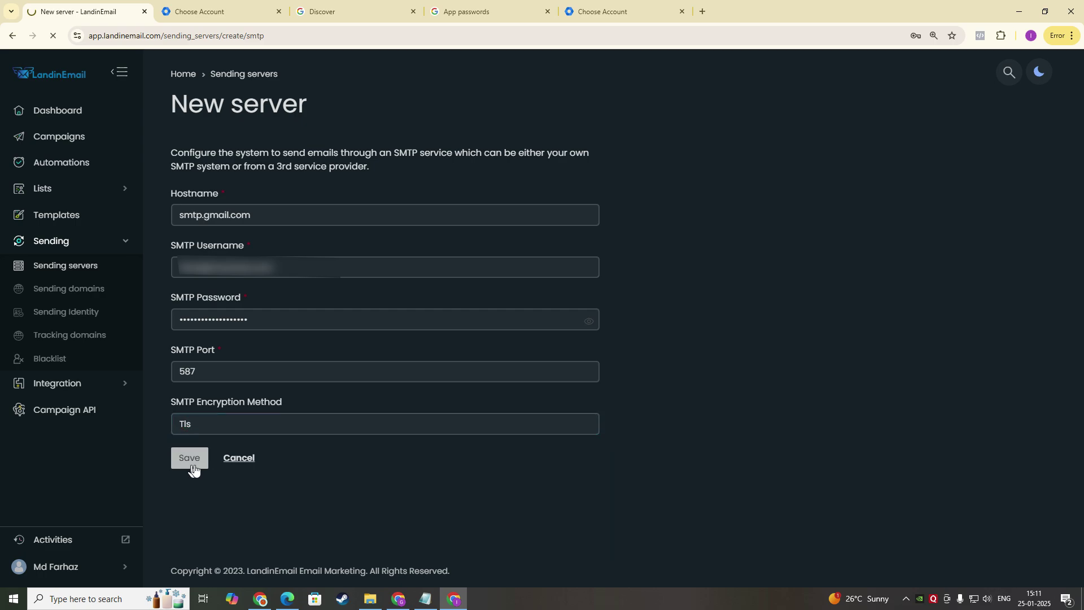